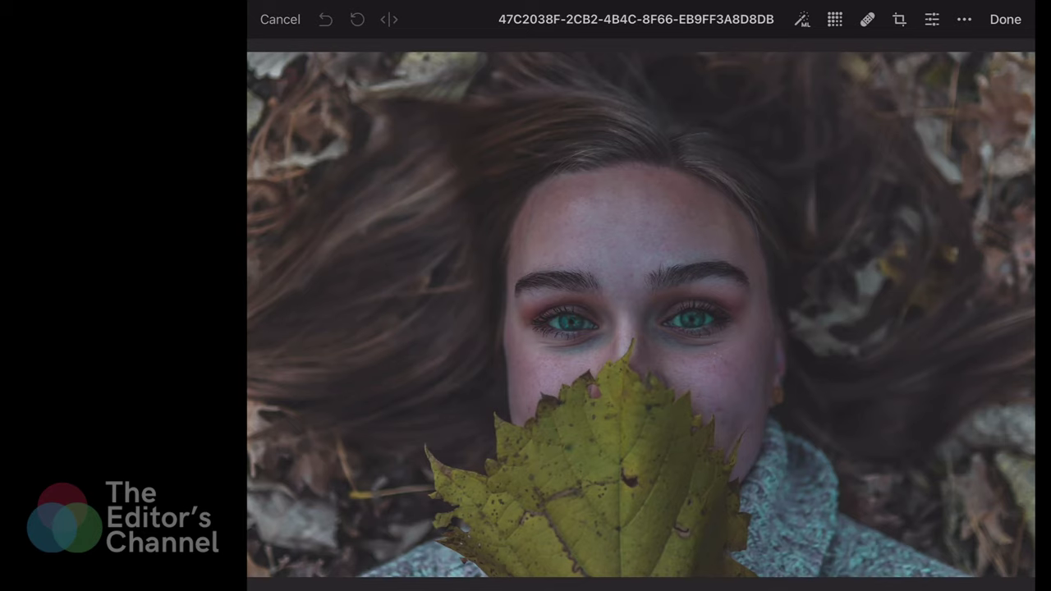
Turn off White Balance and enable Hue & Saturation with Saturation 20% and Vibrance 20%.
{"action": "left_click", "coordinate": [933, 19]}
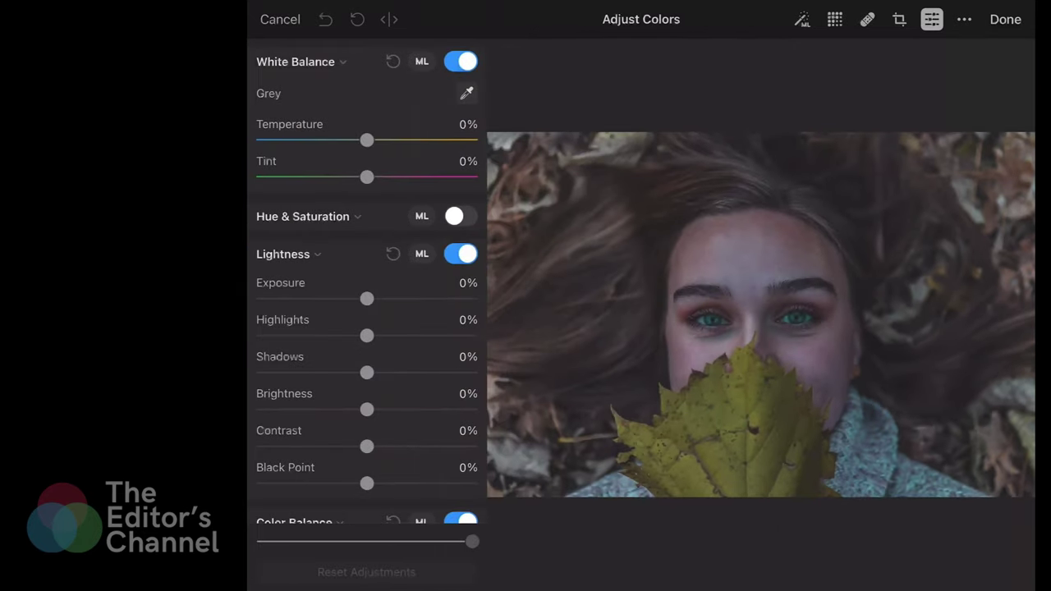
{"action": "left_click", "coordinate": [461, 61]}
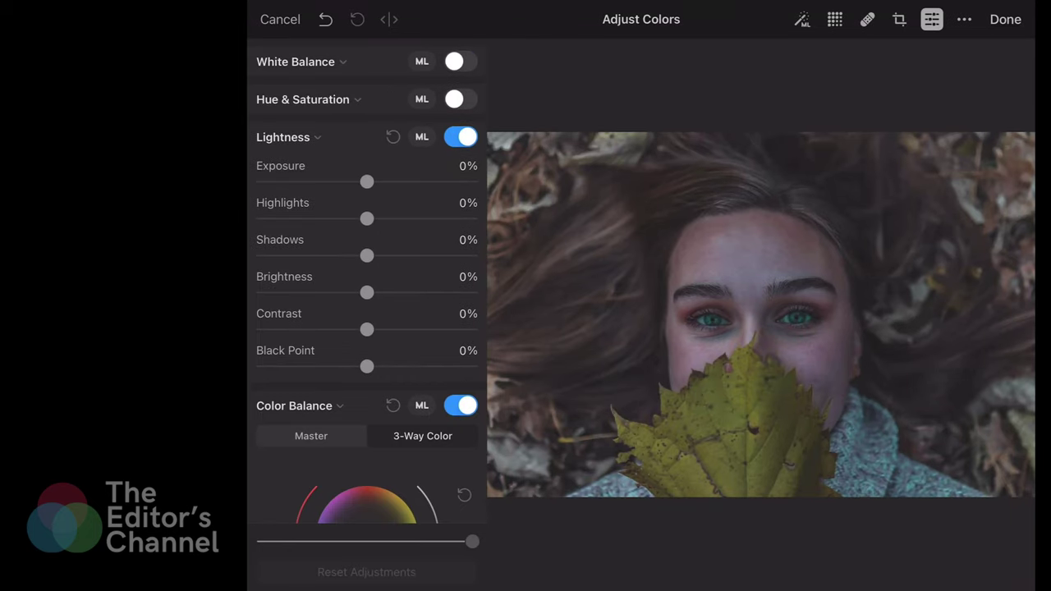
{"action": "left_click", "coordinate": [460, 99]}
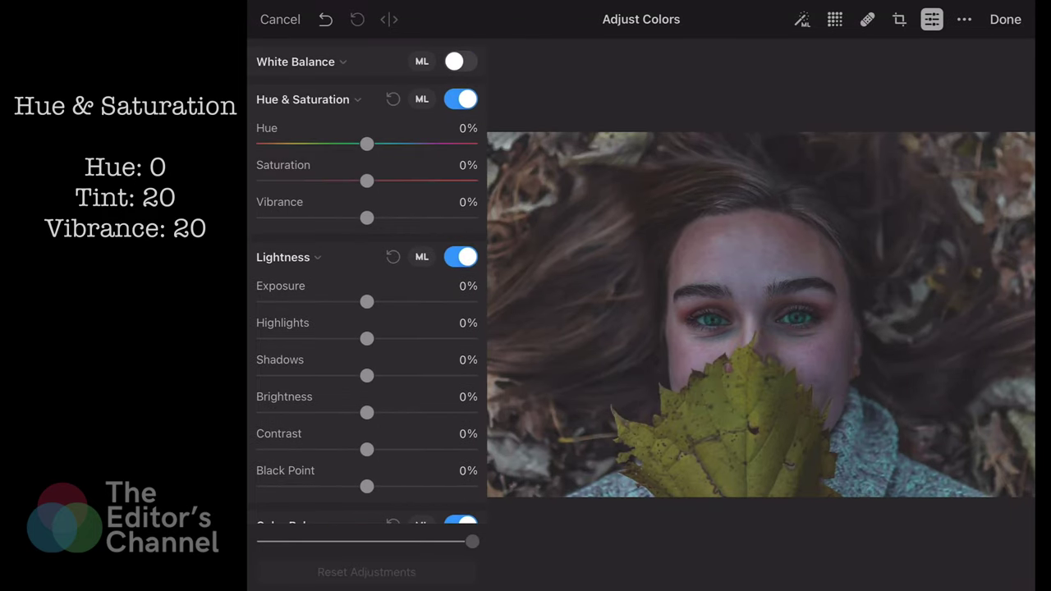
{"action": "left_click_drag", "start_coordinate": [367, 180], "coordinate": [388, 181]}
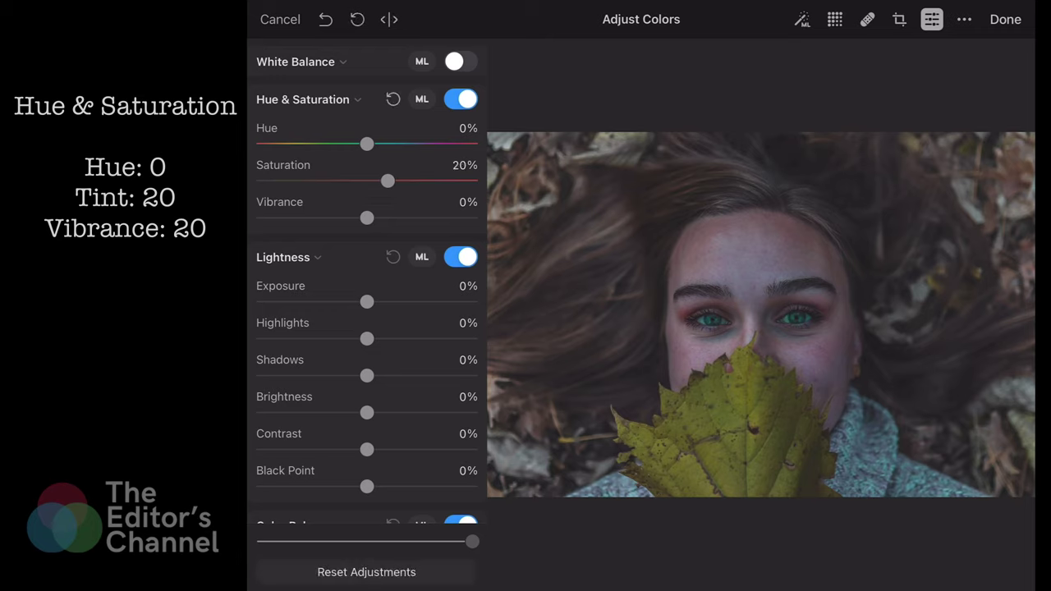
{"action": "left_click_drag", "start_coordinate": [367, 217], "coordinate": [387, 218]}
Set Lightness to Highlights -20%, Shadows 20%, Brightness -5%, Black Point 10%, and disable Color Balance.
{"action": "scroll", "coordinate": [367, 328], "scroll_direction": "down", "scroll_amount": 5}
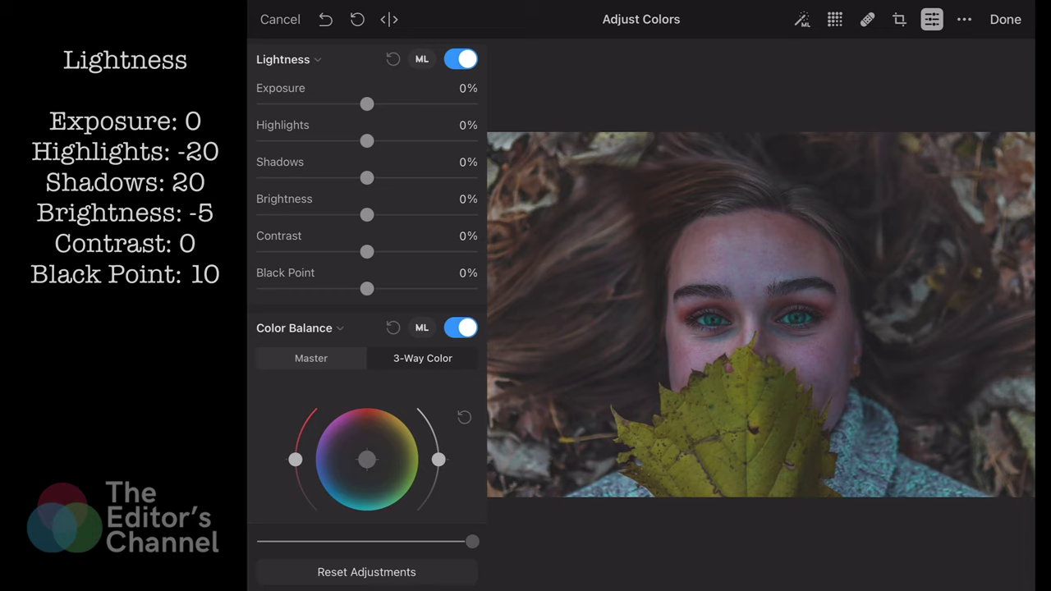
{"action": "left_click_drag", "start_coordinate": [367, 141], "coordinate": [346, 141]}
{"action": "left_click_drag", "start_coordinate": [367, 178], "coordinate": [388, 178]}
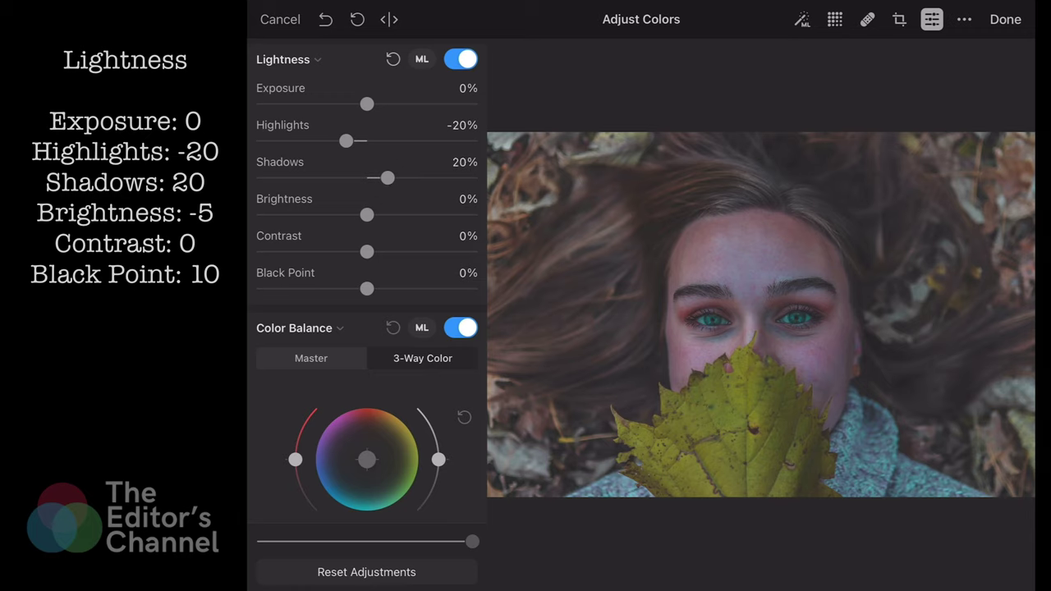
{"action": "left_click_drag", "start_coordinate": [367, 214], "coordinate": [361, 214]}
{"action": "left_click_drag", "start_coordinate": [366, 289], "coordinate": [377, 288]}
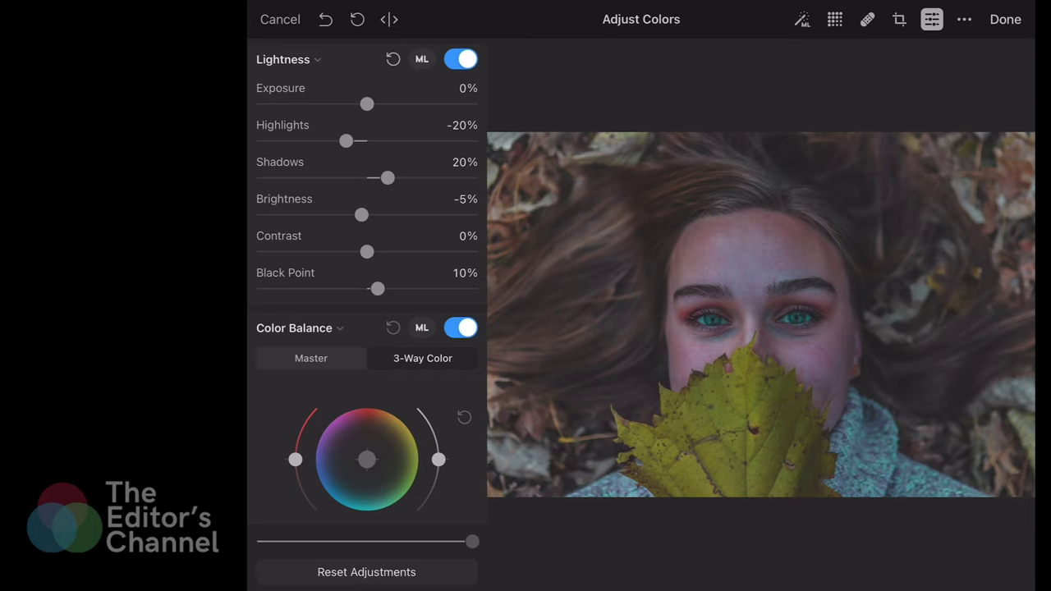
{"action": "left_click", "coordinate": [461, 328]}
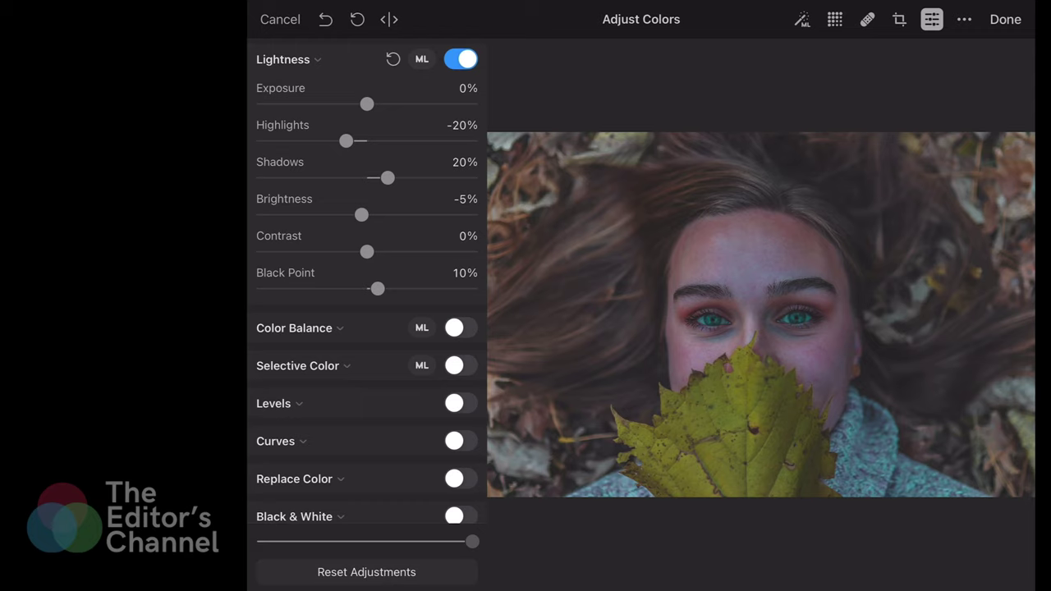
Enable Selective Color and shift the reds to Hue -30% and Brightness 10%.
{"action": "scroll", "coordinate": [366, 329], "scroll_direction": "down", "scroll_amount": 3}
{"action": "scroll", "coordinate": [366, 328], "scroll_direction": "down", "scroll_amount": 4}
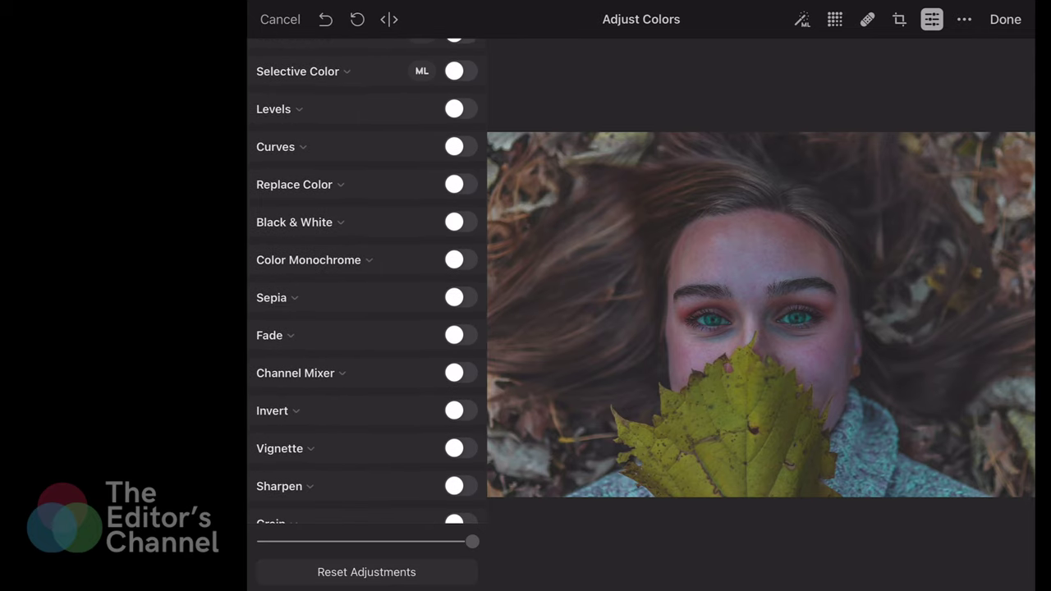
{"action": "left_click", "coordinate": [460, 72]}
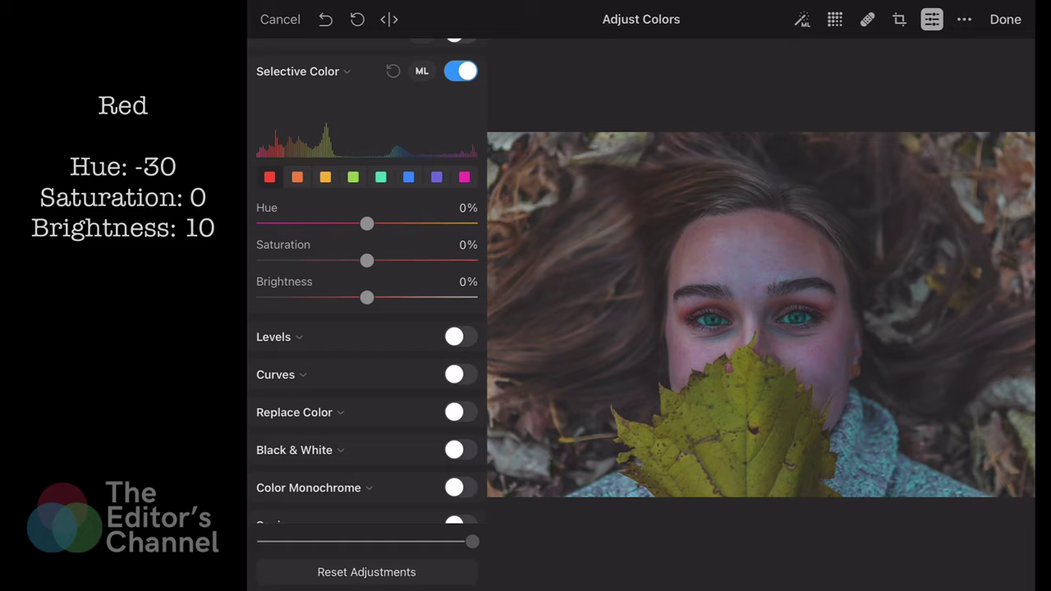
{"action": "left_click_drag", "start_coordinate": [368, 223], "coordinate": [335, 224]}
{"action": "left_click_drag", "start_coordinate": [367, 297], "coordinate": [378, 298]}
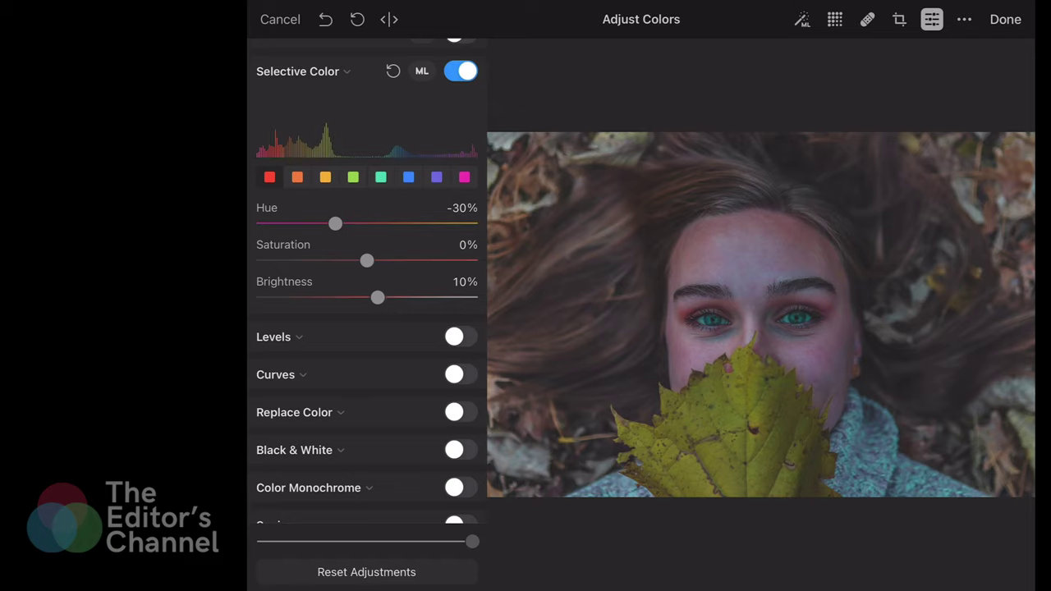
Set the orange range to Hue -60%, Saturation 25% and Brightness -25%.
{"action": "left_click", "coordinate": [298, 176]}
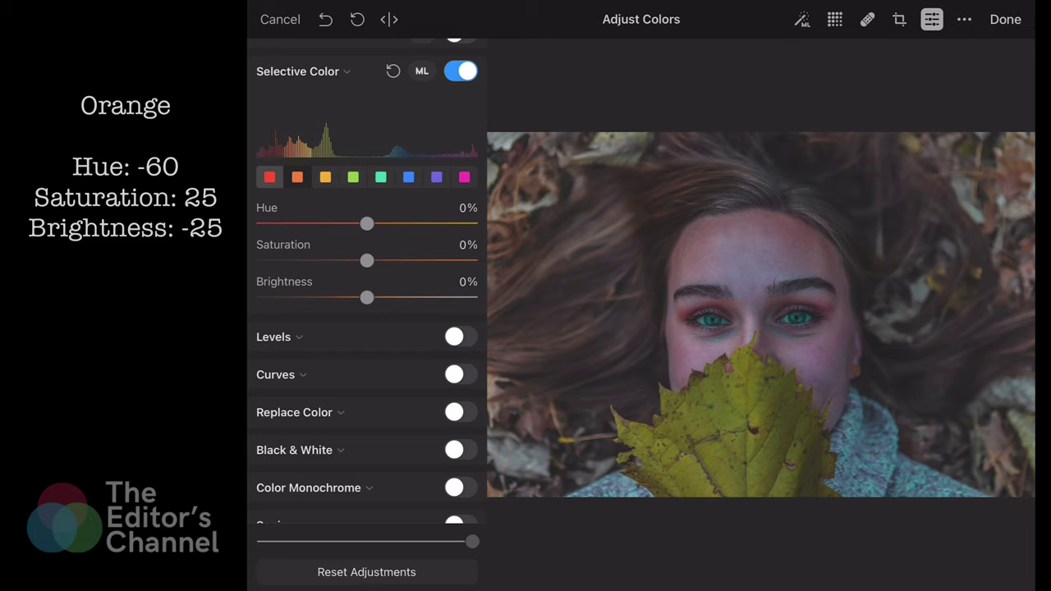
{"action": "left_click_drag", "start_coordinate": [368, 224], "coordinate": [304, 224]}
{"action": "left_click_drag", "start_coordinate": [367, 261], "coordinate": [393, 260]}
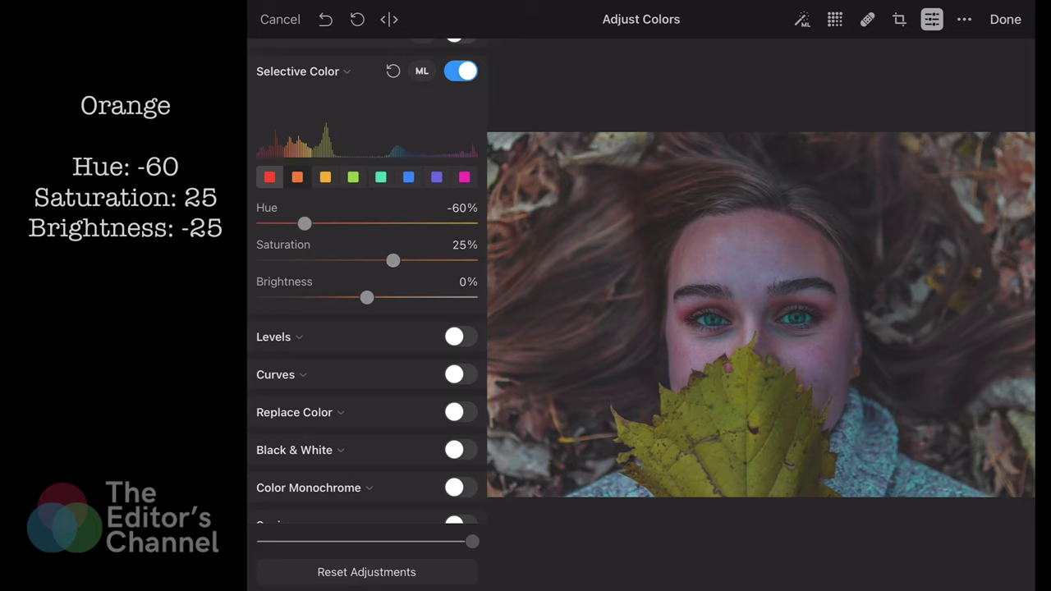
{"action": "left_click_drag", "start_coordinate": [367, 297], "coordinate": [342, 298]}
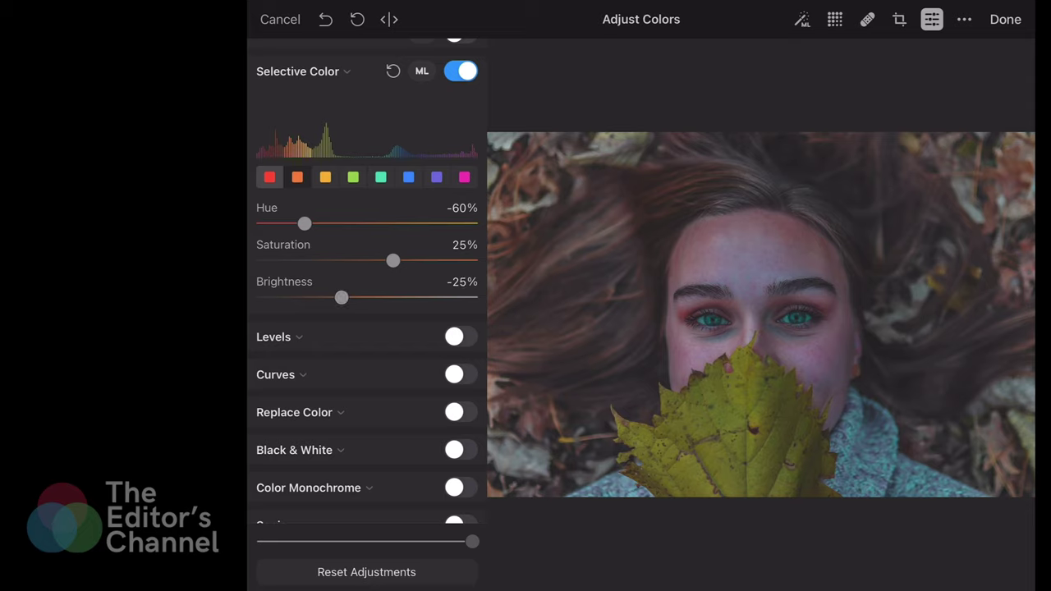
Set the yellow range to Hue -100%, Saturation -20% and Brightness 10%.
{"action": "left_click", "coordinate": [325, 177]}
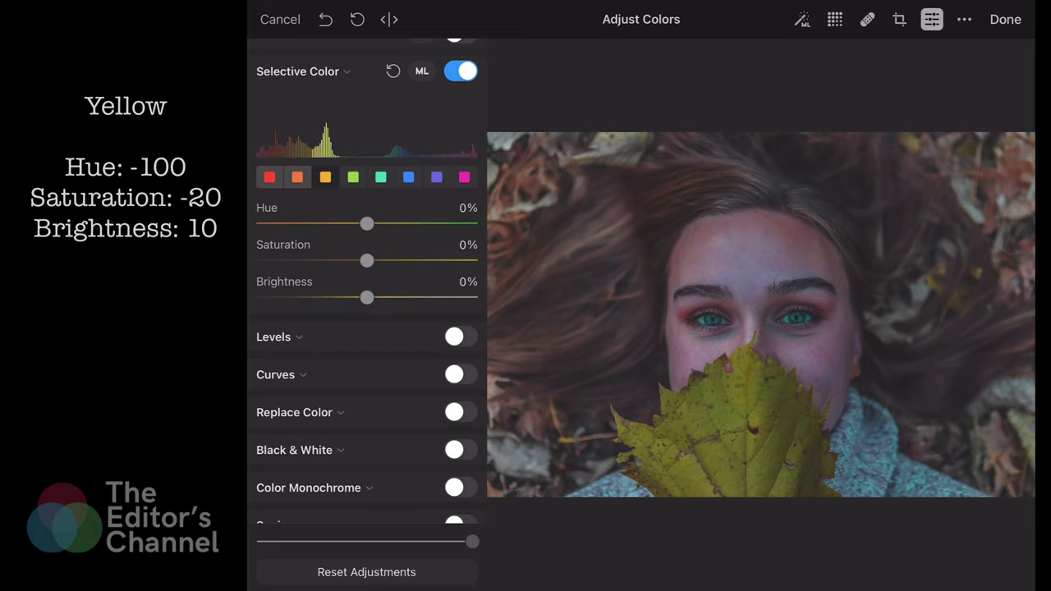
{"action": "left_click_drag", "start_coordinate": [367, 223], "coordinate": [263, 223]}
{"action": "left_click_drag", "start_coordinate": [367, 261], "coordinate": [345, 260]}
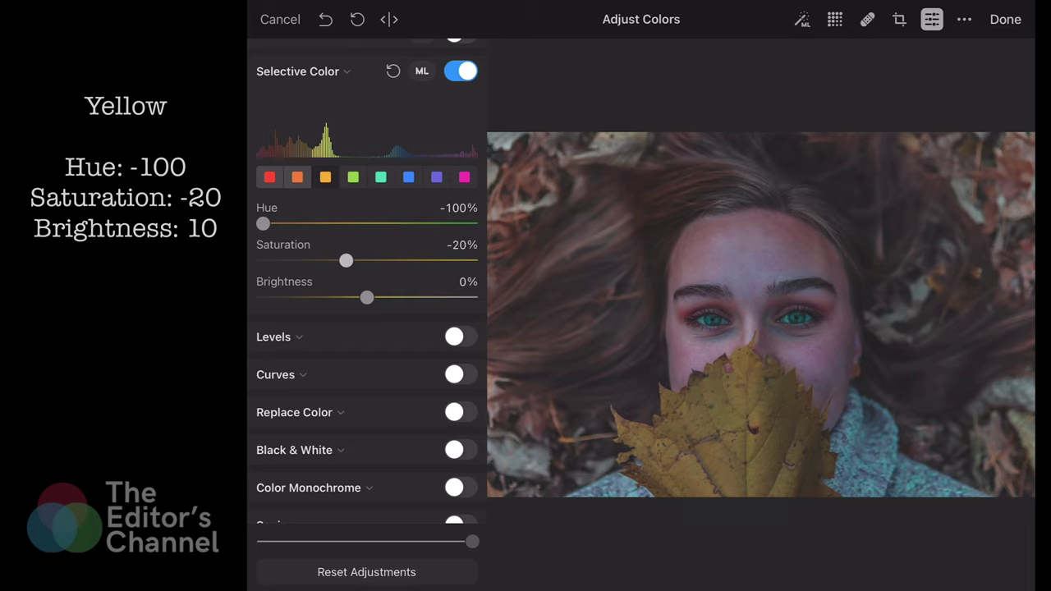
{"action": "left_click_drag", "start_coordinate": [367, 297], "coordinate": [378, 298]}
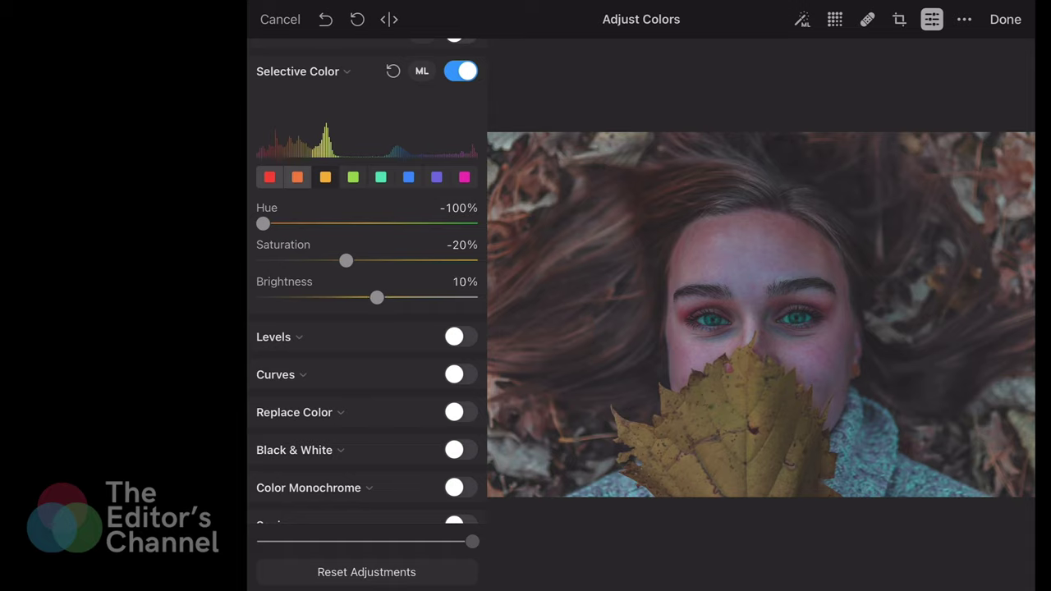
Set the green range to Hue -100%, Saturation -10% and Brightness -10%.
{"action": "left_click", "coordinate": [353, 177]}
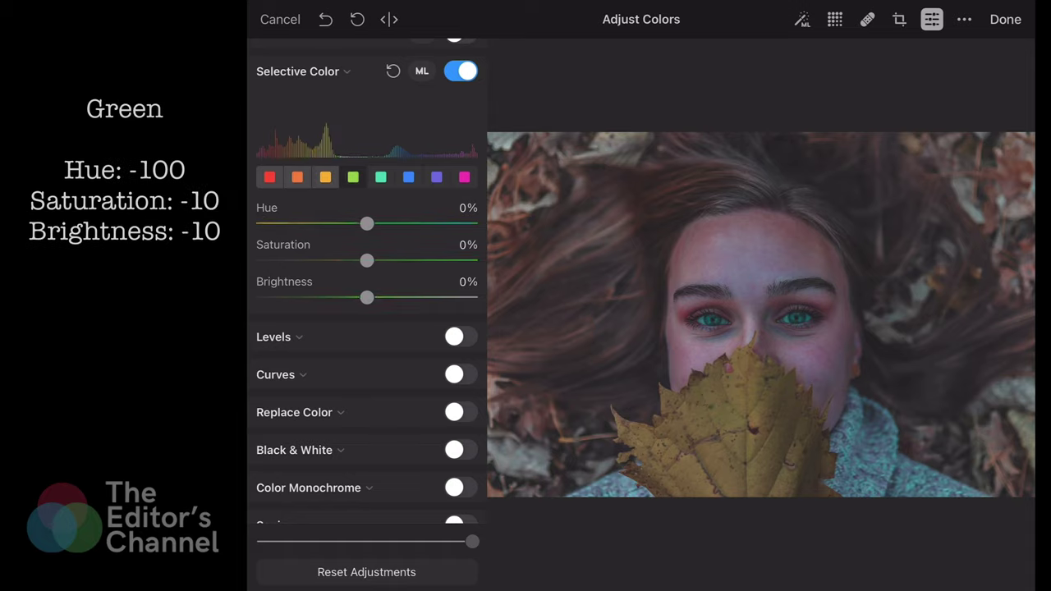
{"action": "left_click_drag", "start_coordinate": [367, 223], "coordinate": [263, 223]}
{"action": "left_click_drag", "start_coordinate": [368, 260], "coordinate": [357, 260]}
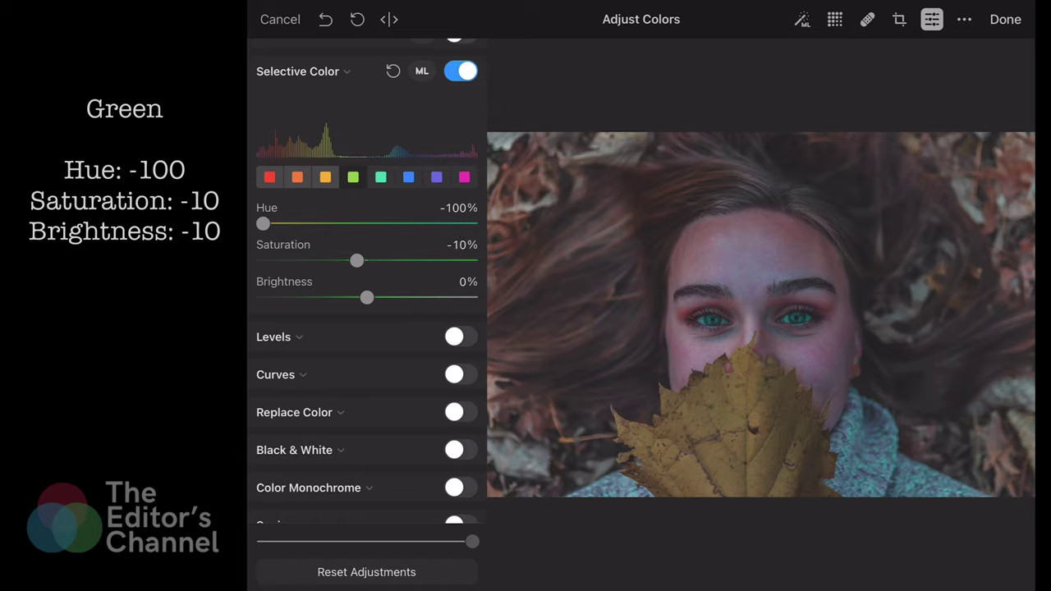
{"action": "left_click_drag", "start_coordinate": [368, 297], "coordinate": [356, 297]}
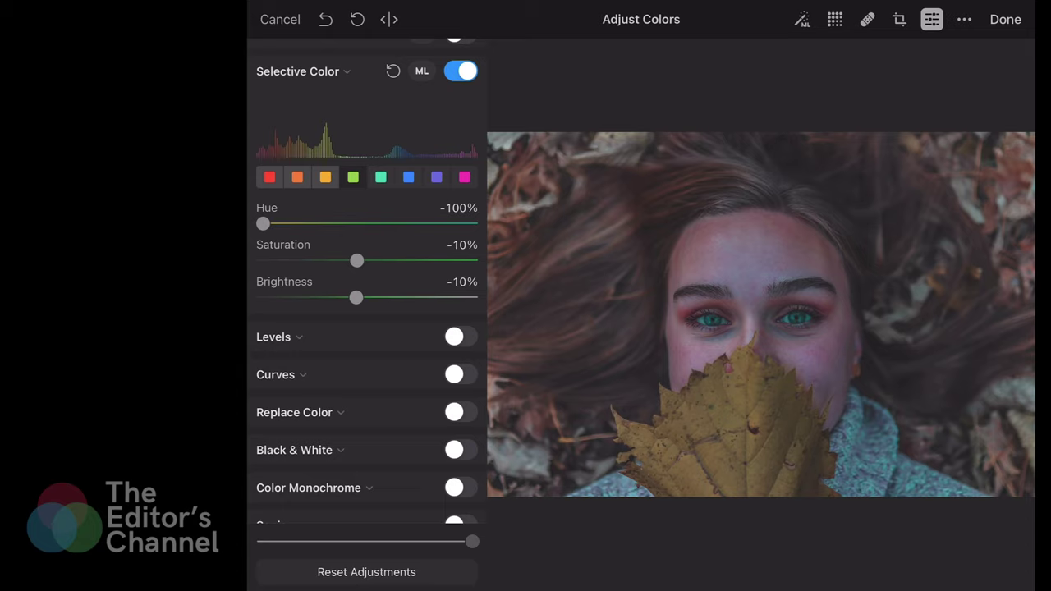
Set the aqua range to Hue -55%, Saturation -10% and Brightness 10%.
{"action": "left_click", "coordinate": [381, 177]}
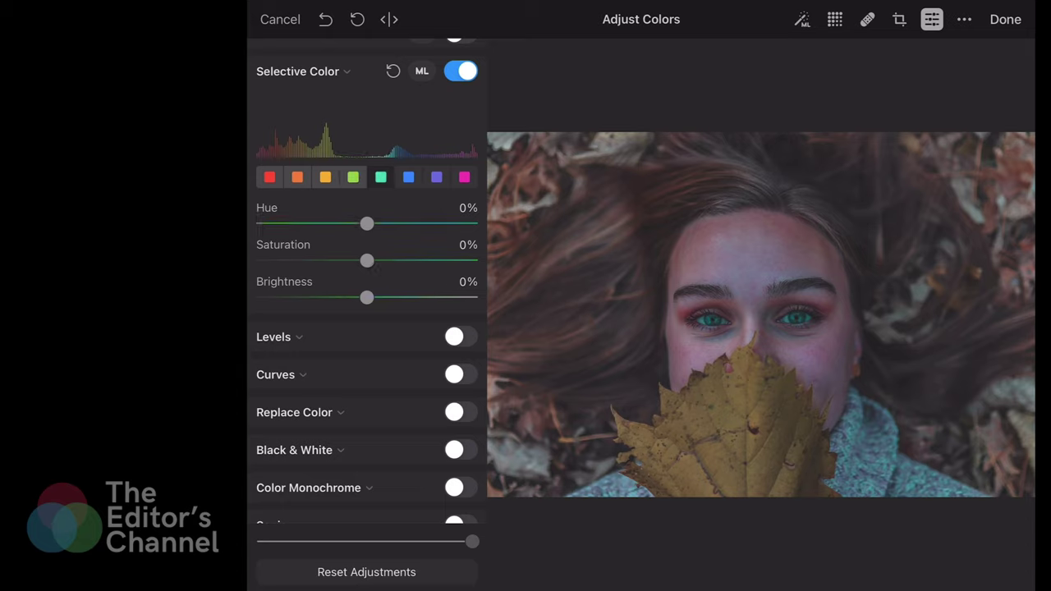
{"action": "left_click_drag", "start_coordinate": [367, 223], "coordinate": [310, 224]}
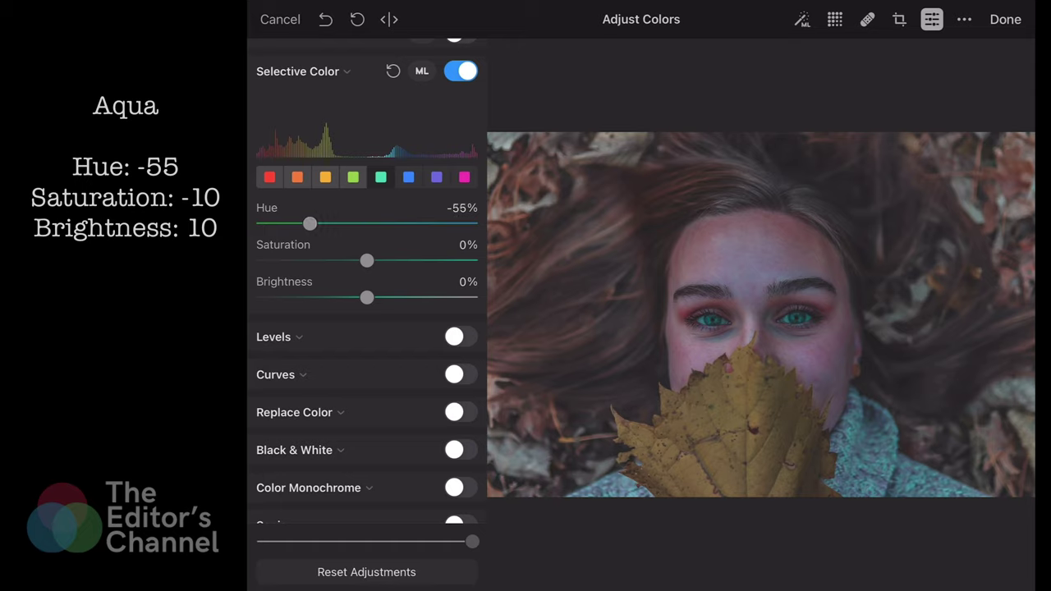
{"action": "left_click_drag", "start_coordinate": [367, 260], "coordinate": [356, 260]}
{"action": "left_click_drag", "start_coordinate": [367, 298], "coordinate": [378, 297]}
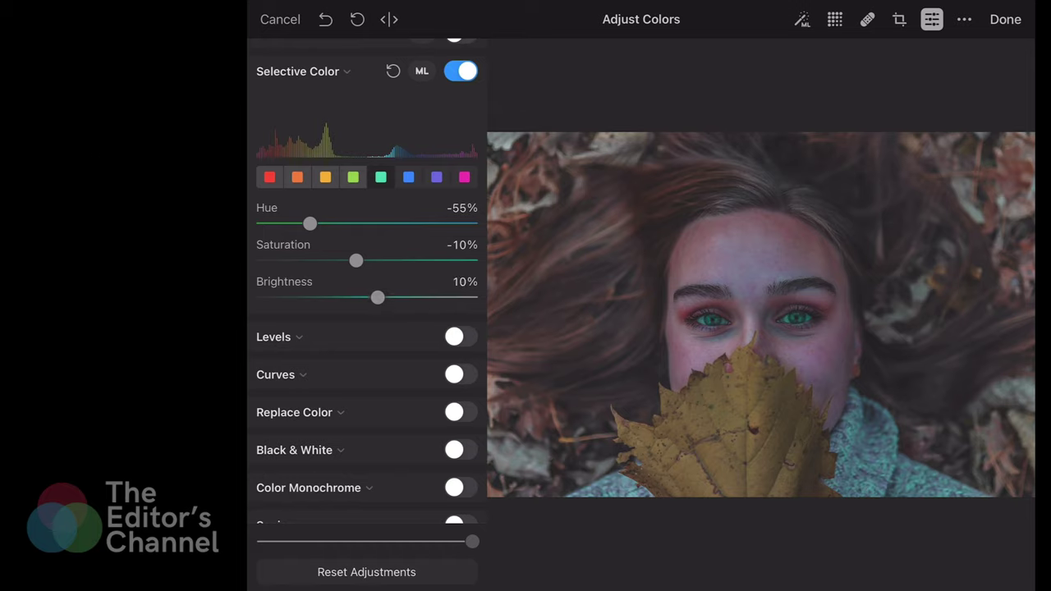
Set the blue range to Hue 30%, Saturation -20% and Brightness -10%.
{"action": "left_click", "coordinate": [408, 176]}
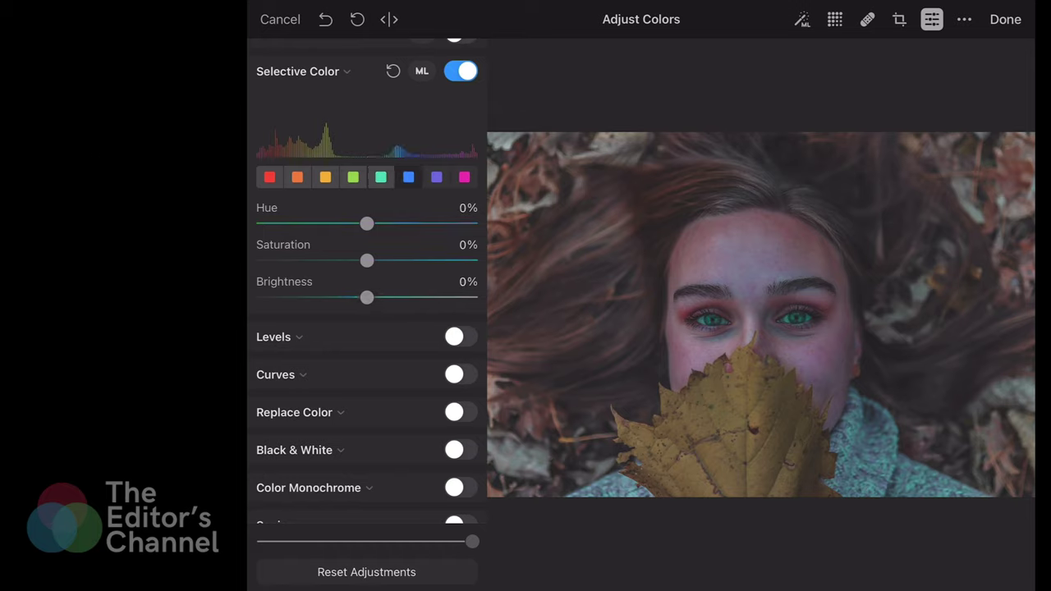
{"action": "left_click_drag", "start_coordinate": [367, 223], "coordinate": [399, 224]}
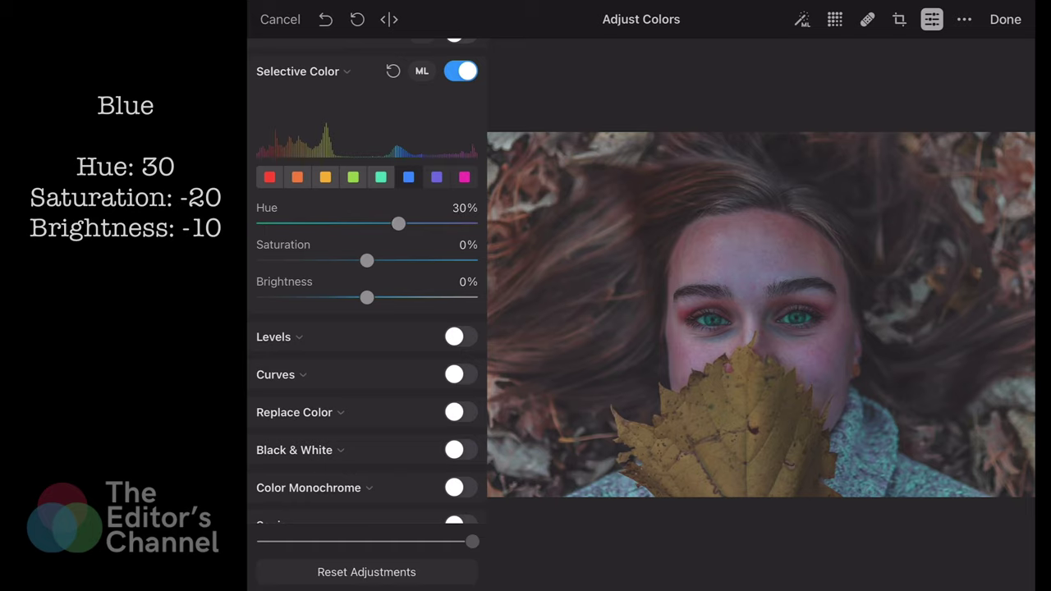
{"action": "left_click_drag", "start_coordinate": [367, 261], "coordinate": [346, 260]}
{"action": "left_click_drag", "start_coordinate": [367, 297], "coordinate": [356, 297]}
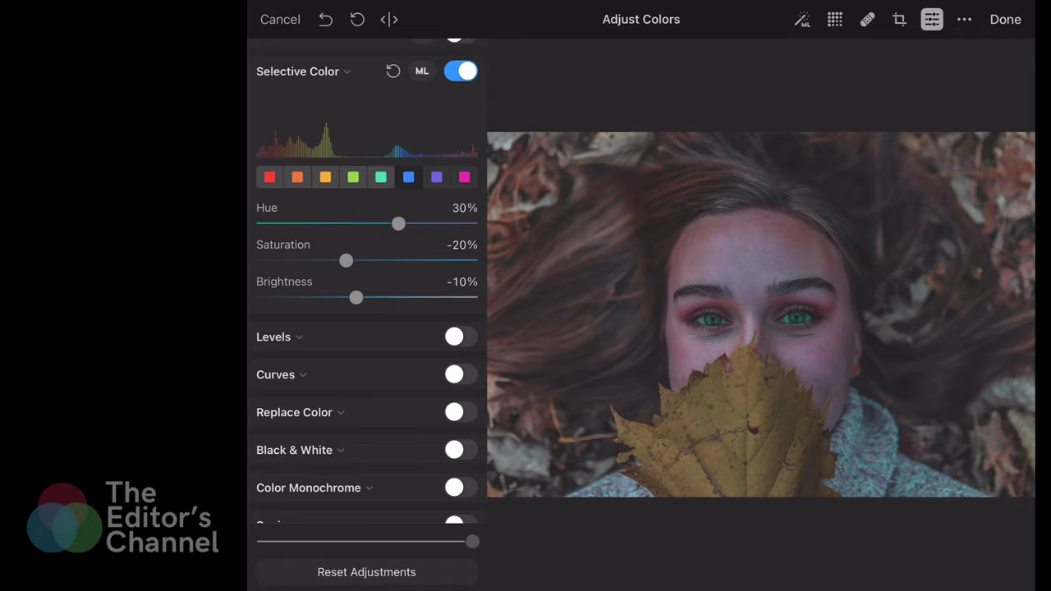
Set the purple range to Hue 25% and Saturation -15%.
{"action": "left_click", "coordinate": [436, 176]}
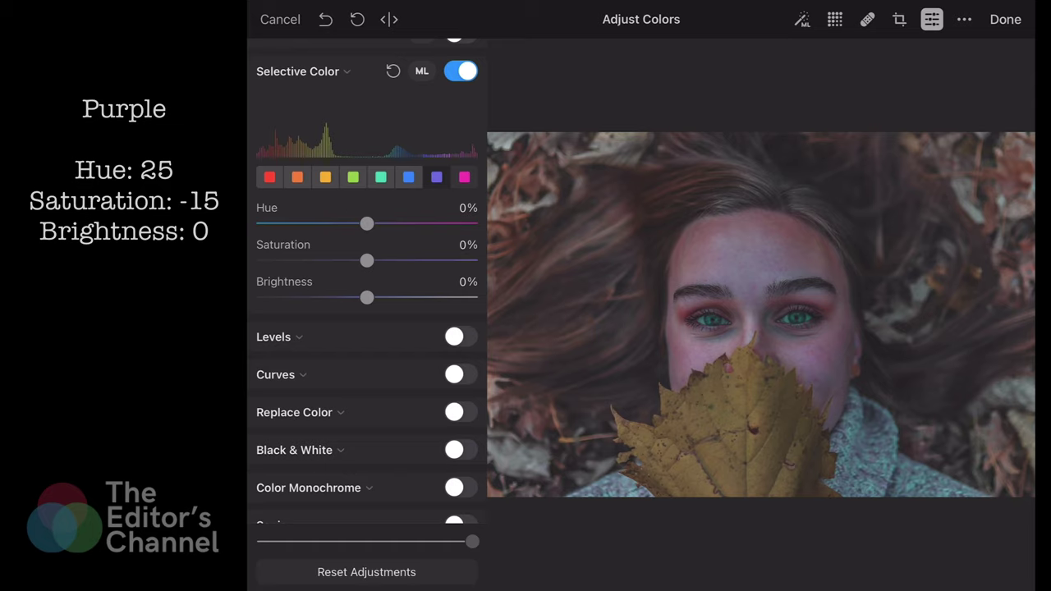
{"action": "left_click_drag", "start_coordinate": [368, 224], "coordinate": [394, 224]}
{"action": "left_click_drag", "start_coordinate": [367, 261], "coordinate": [351, 260]}
Set the magenta range to Hue 65%, Saturation -15% and Brightness 25%.
{"action": "left_click", "coordinate": [464, 177]}
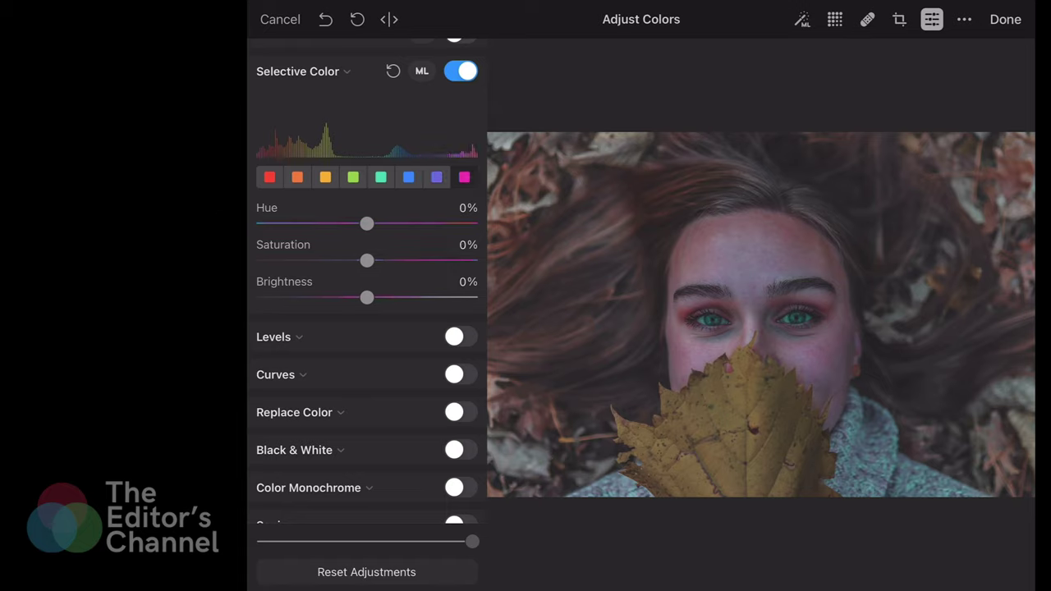
{"action": "left_click_drag", "start_coordinate": [367, 224], "coordinate": [435, 223]}
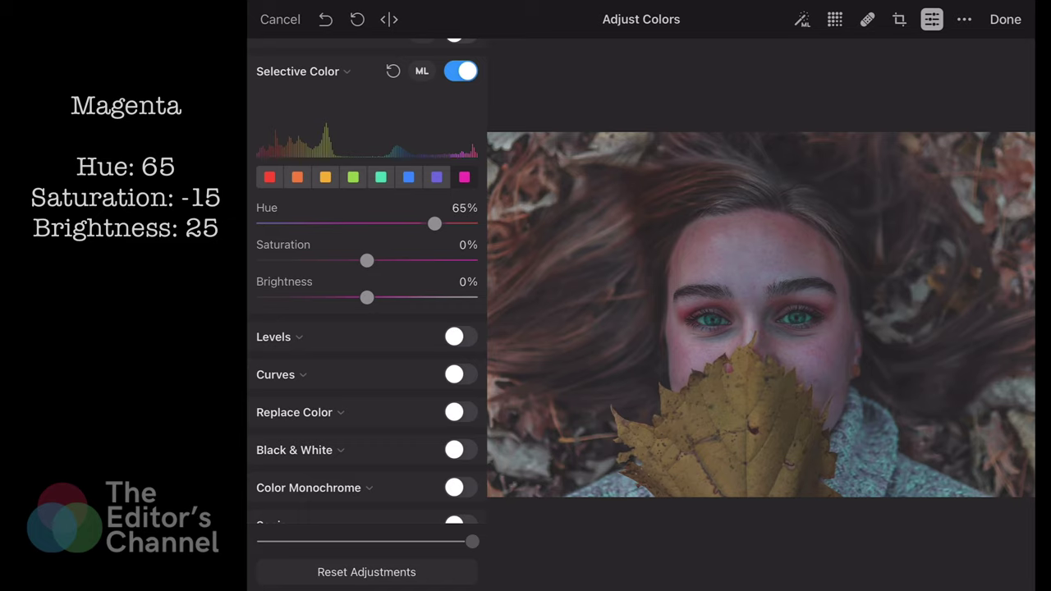
{"action": "left_click_drag", "start_coordinate": [366, 260], "coordinate": [352, 261]}
{"action": "left_click_drag", "start_coordinate": [379, 297], "coordinate": [392, 298]}
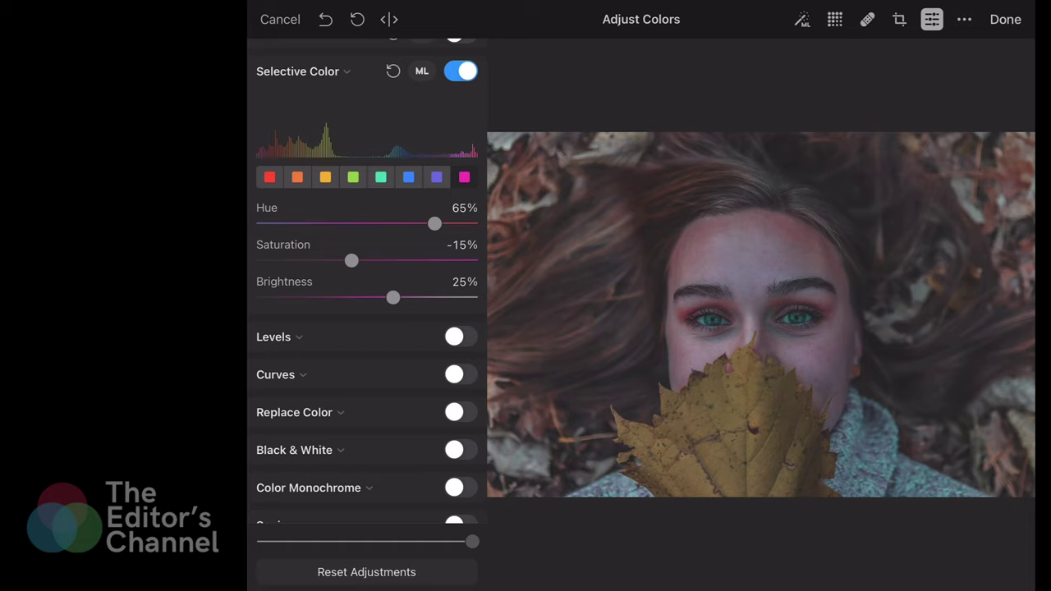
{"action": "scroll", "coordinate": [366, 280], "scroll_direction": "down", "scroll_amount": 5}
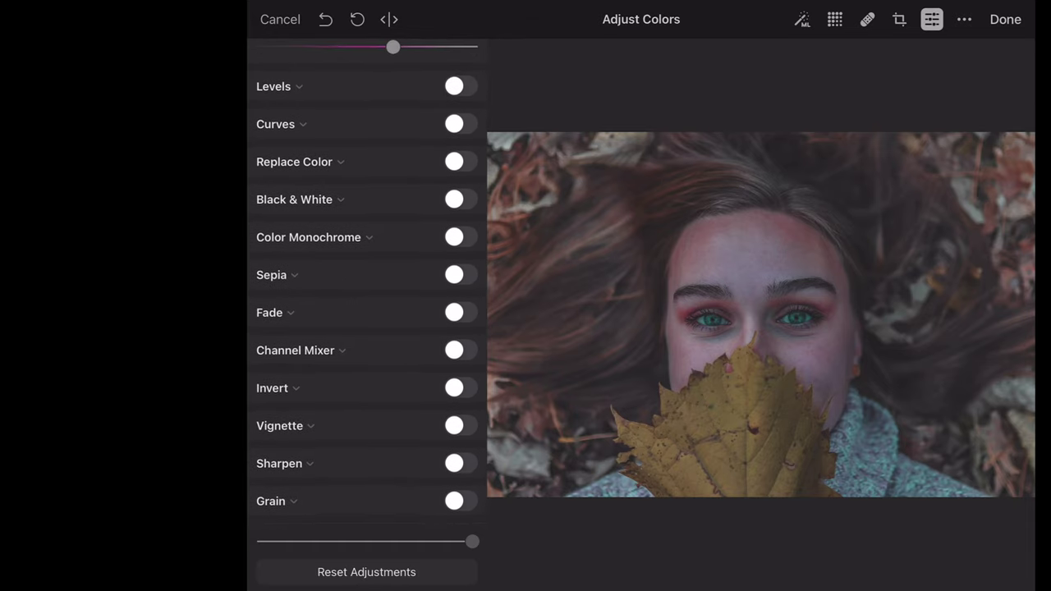
Enable Curves, add two points to the RGB curve, and lower the white point.
{"action": "left_click", "coordinate": [460, 124]}
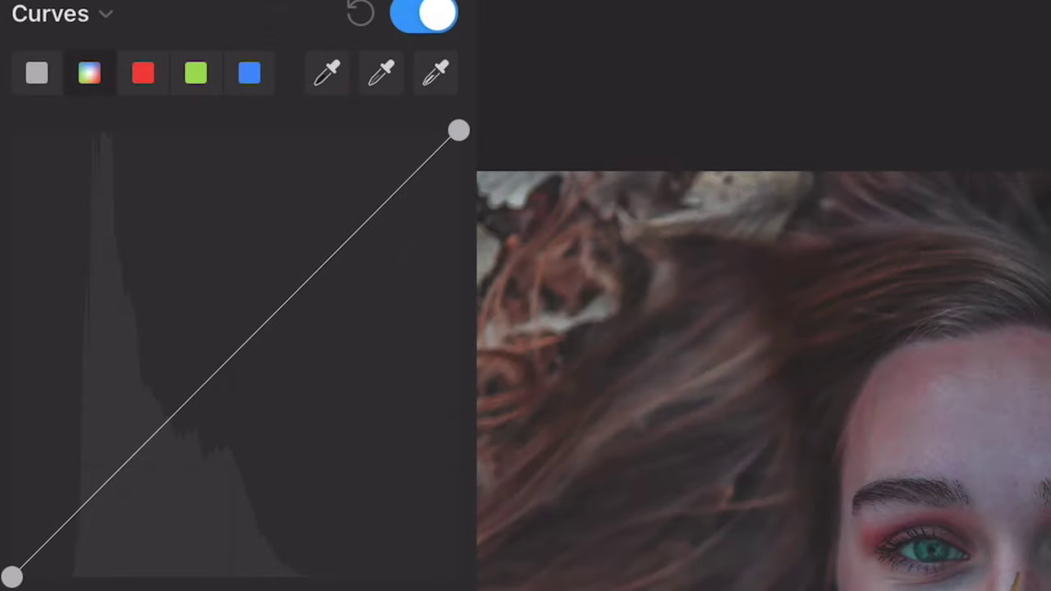
{"action": "left_click", "coordinate": [234, 353]}
{"action": "left_click", "coordinate": [345, 245]}
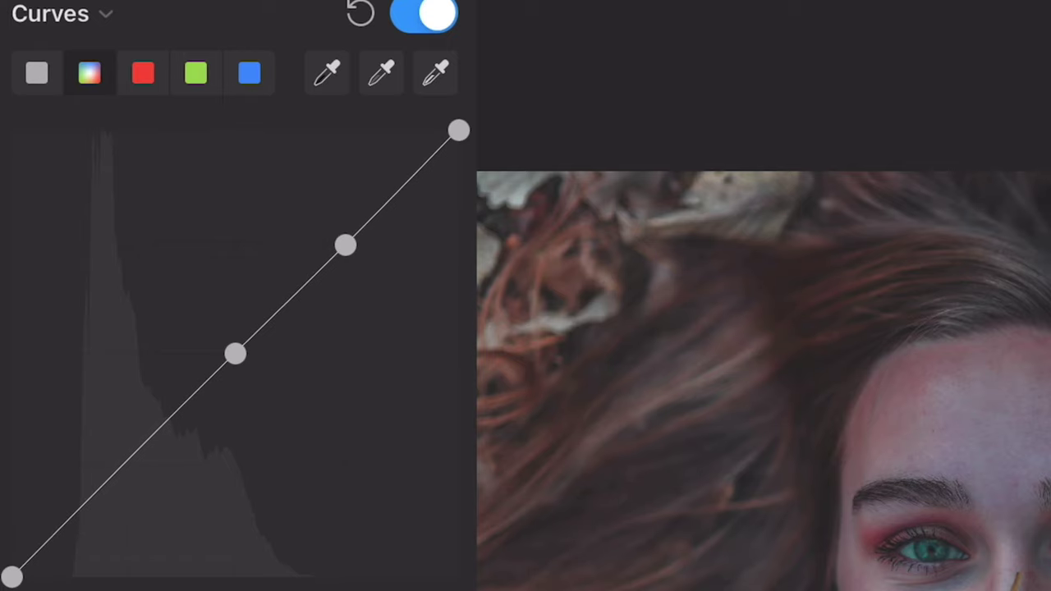
{"action": "left_click_drag", "start_coordinate": [459, 130], "coordinate": [458, 154]}
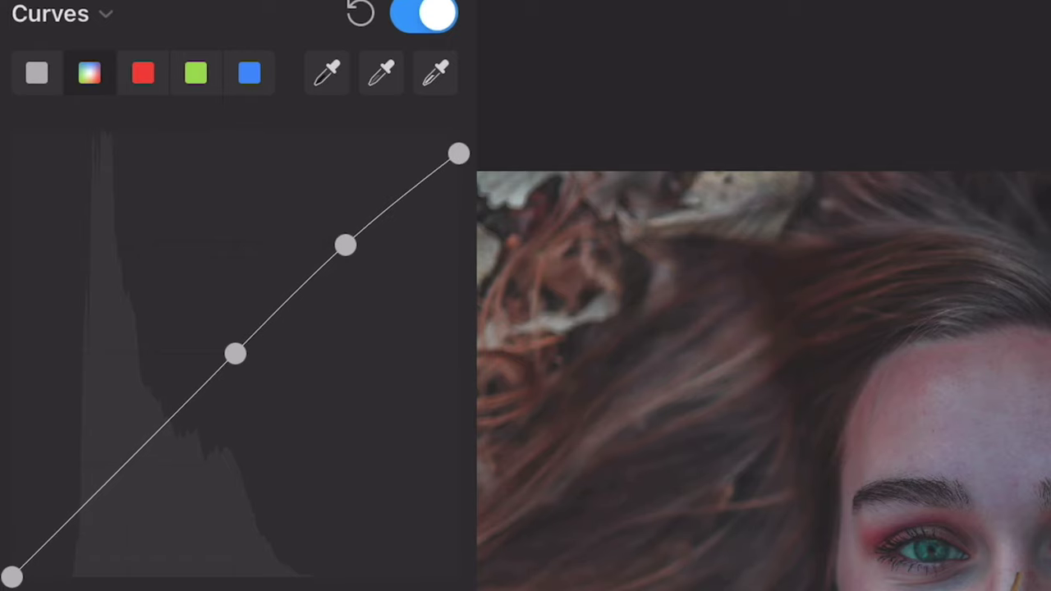
Fine-tune the RGB curve points and white point into a gentle S-curve.
{"action": "left_click_drag", "start_coordinate": [345, 244], "coordinate": [342, 252]}
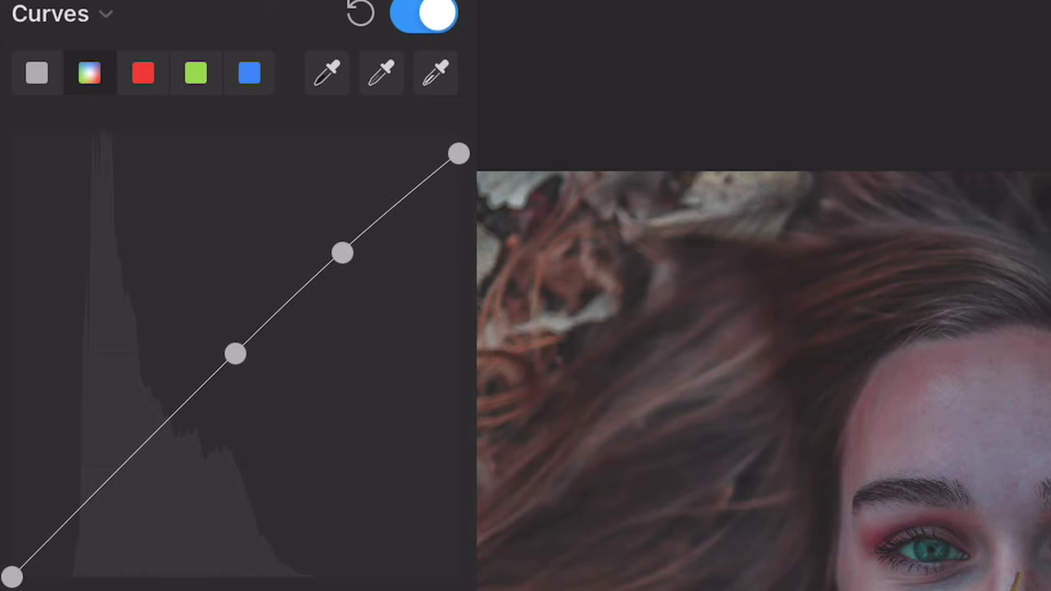
{"action": "left_click_drag", "start_coordinate": [459, 154], "coordinate": [458, 165]}
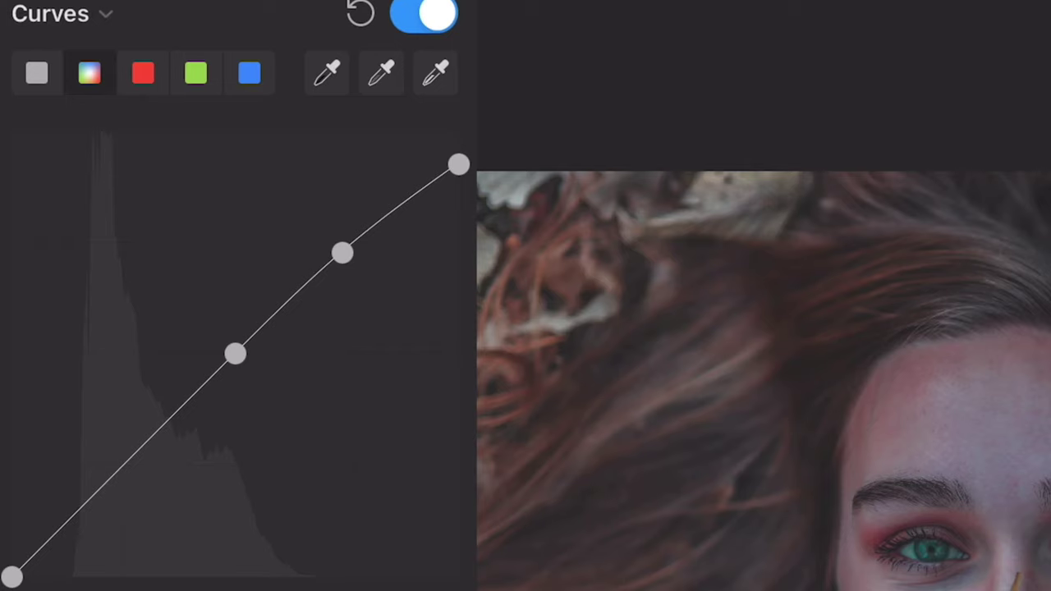
{"action": "left_click_drag", "start_coordinate": [235, 353], "coordinate": [238, 362]}
{"action": "left_click_drag", "start_coordinate": [342, 252], "coordinate": [352, 248]}
{"action": "left_click_drag", "start_coordinate": [458, 165], "coordinate": [459, 165]}
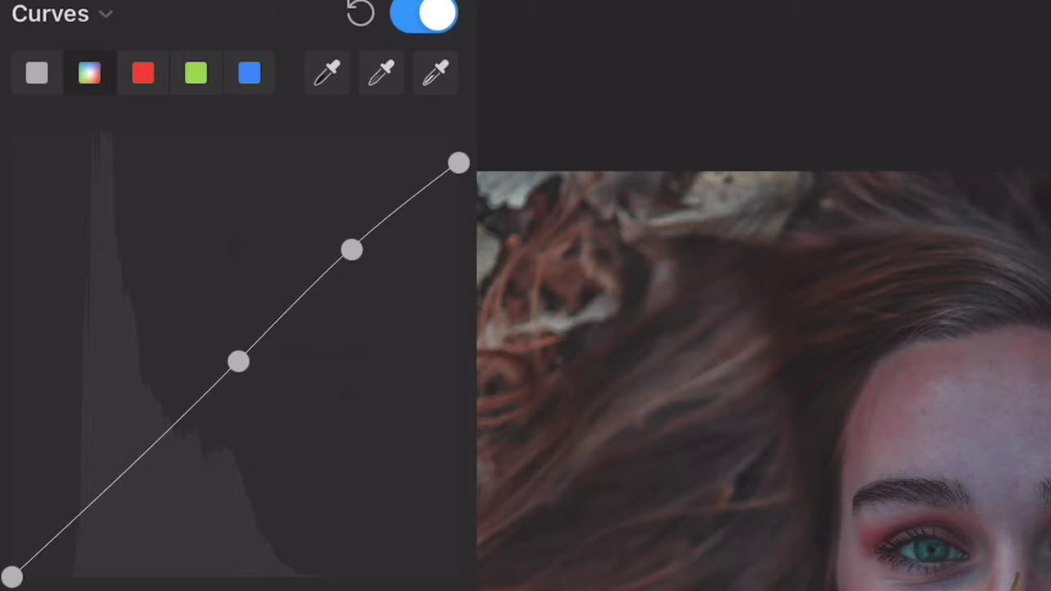
{"action": "left_click", "coordinate": [90, 74]}
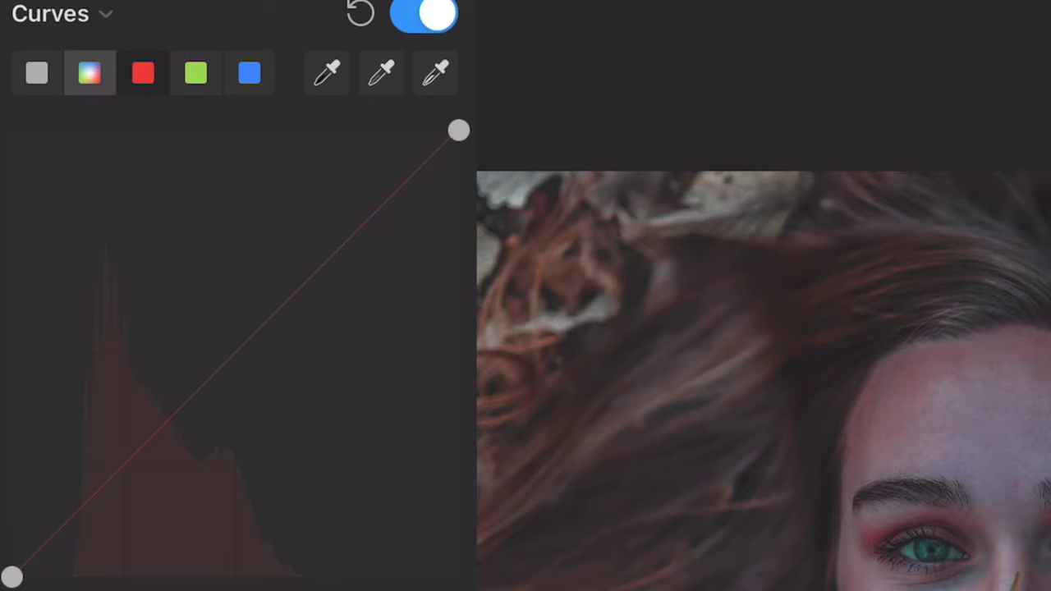
Shape the red curve: lower red shadows, lift midtones, add a highlight point.
{"action": "left_click_drag", "start_coordinate": [111, 479], "coordinate": [112, 508]}
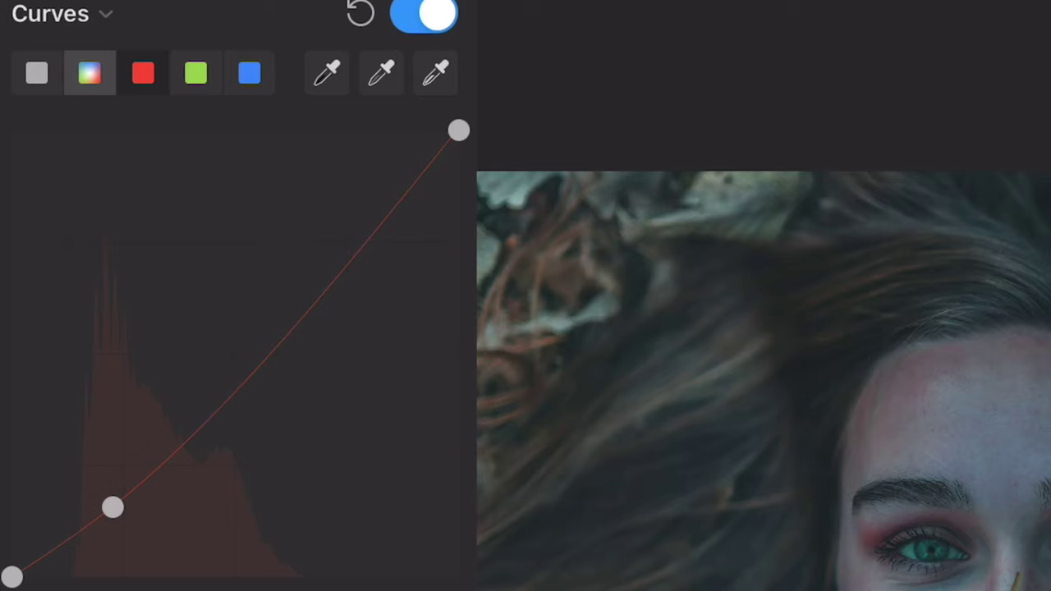
{"action": "left_click_drag", "start_coordinate": [221, 409], "coordinate": [211, 360]}
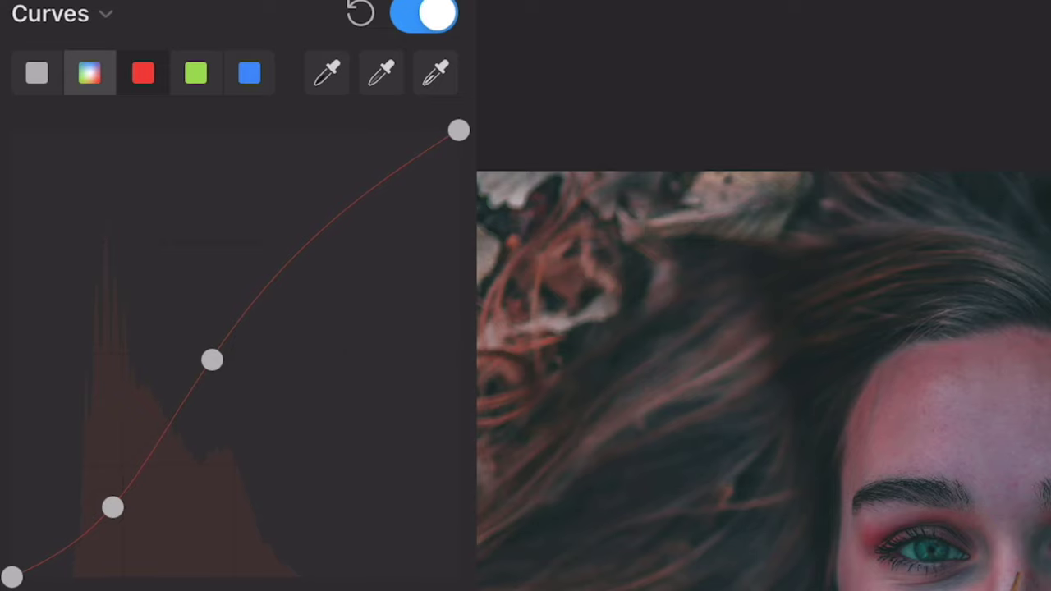
{"action": "mouse_move", "coordinate": [336, 223]}
{"action": "left_mouse_down"}
{"action": "mouse_move", "coordinate": [334, 214]}
{"action": "mouse_move", "coordinate": [331, 226]}
{"action": "left_mouse_up"}
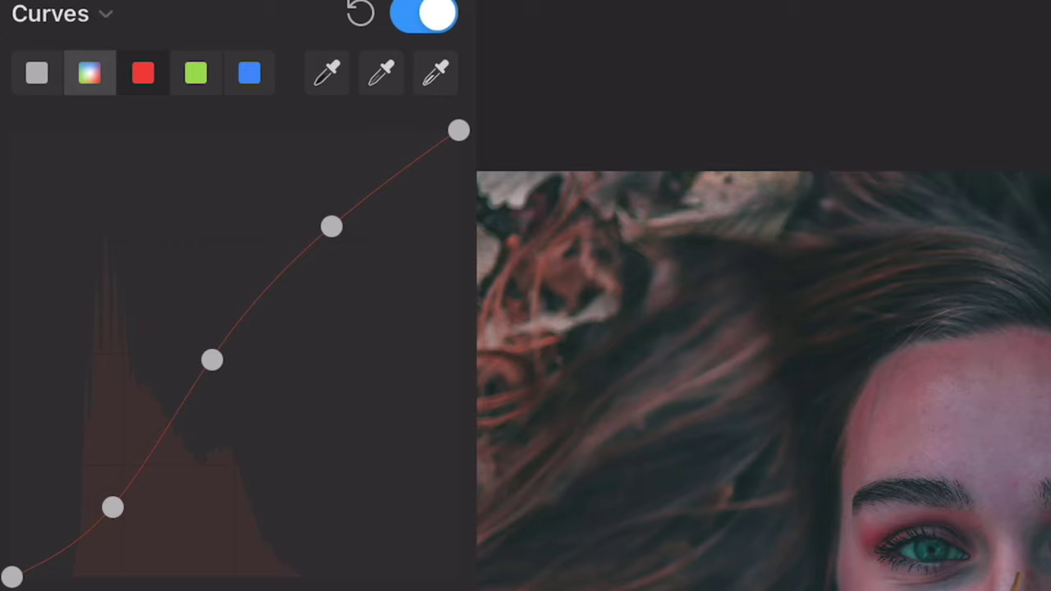
{"action": "left_click", "coordinate": [196, 73]}
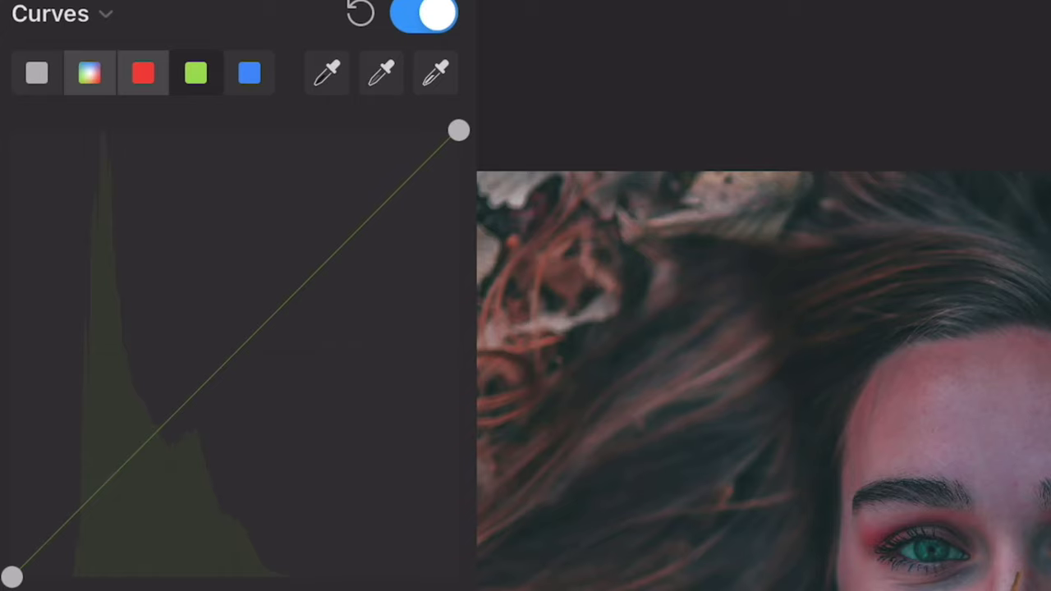
Shape the green curve: lower green shadows, lift midtones, add a highlight point.
{"action": "left_click_drag", "start_coordinate": [86, 503], "coordinate": [77, 539]}
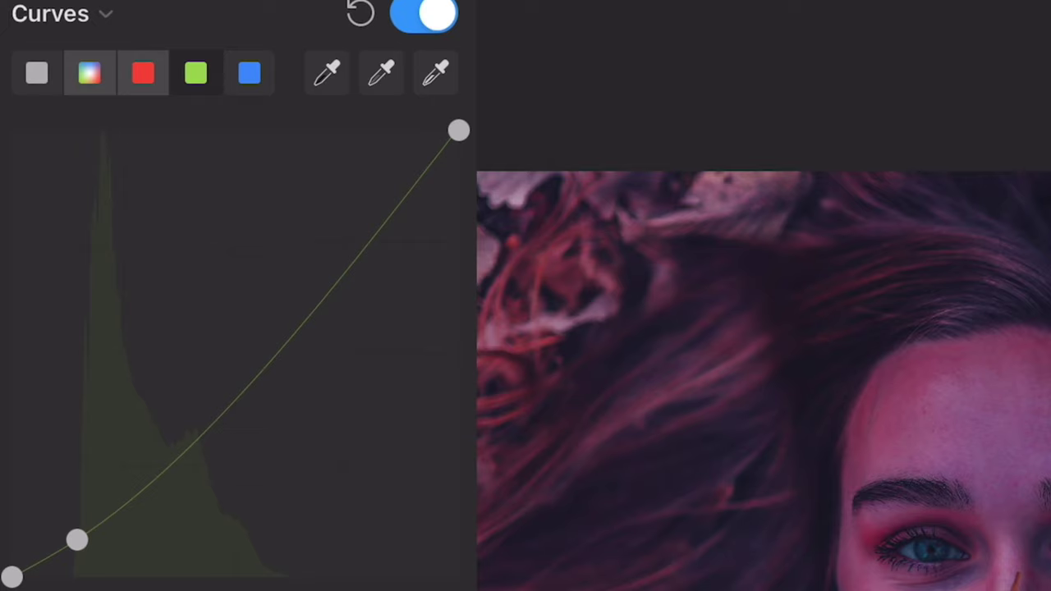
{"action": "left_click_drag", "start_coordinate": [212, 429], "coordinate": [208, 360]}
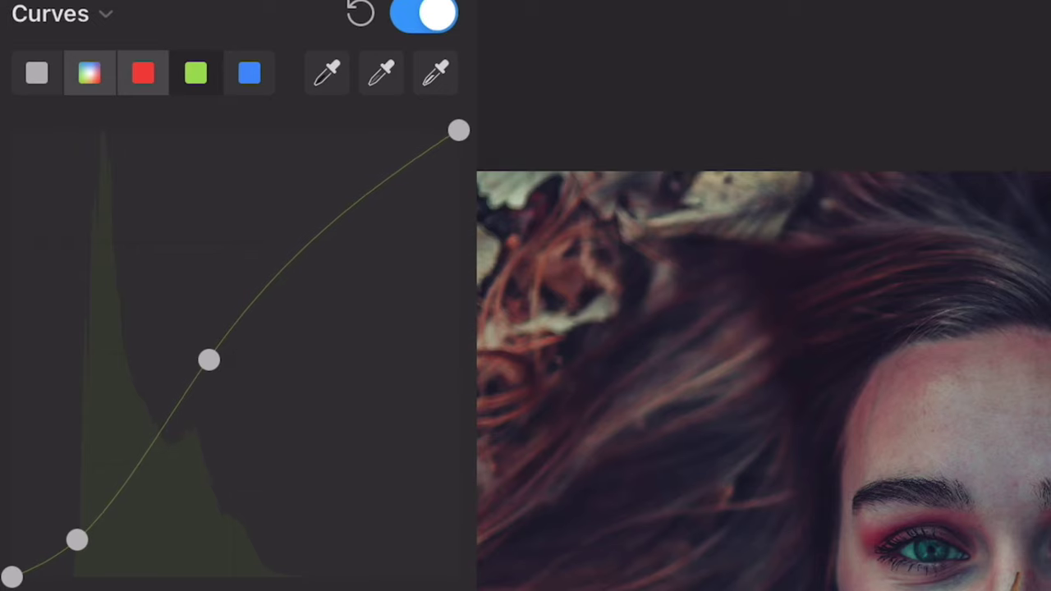
{"action": "left_click_drag", "start_coordinate": [332, 230], "coordinate": [331, 220]}
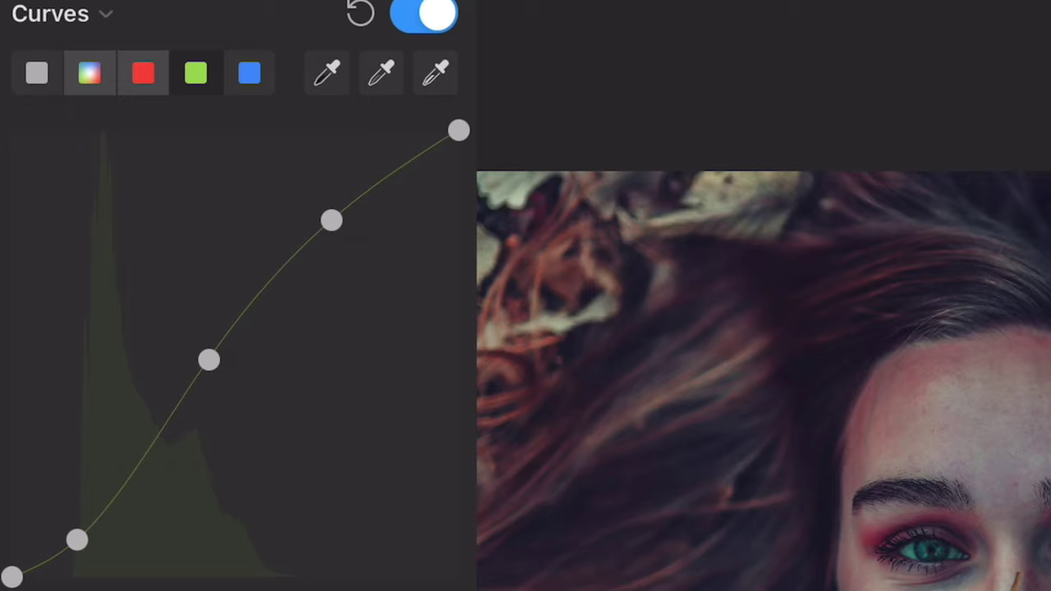
{"action": "left_click", "coordinate": [195, 73]}
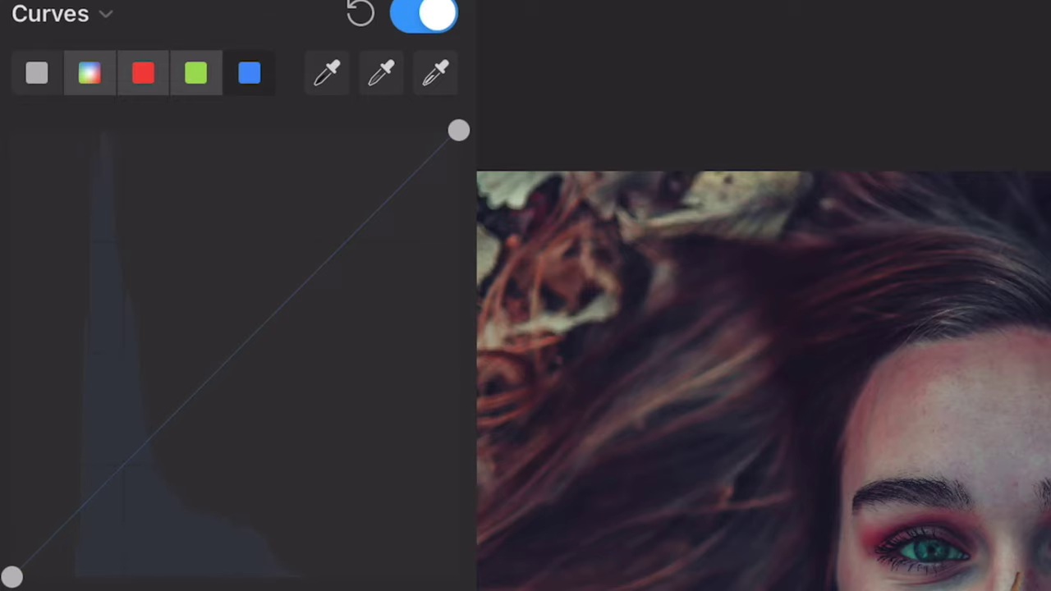
Give the Blue channel curve three points: deeper blue shadows, lifted midtones, slightly raised highlights.
{"action": "left_click_drag", "start_coordinate": [97, 492], "coordinate": [97, 527]}
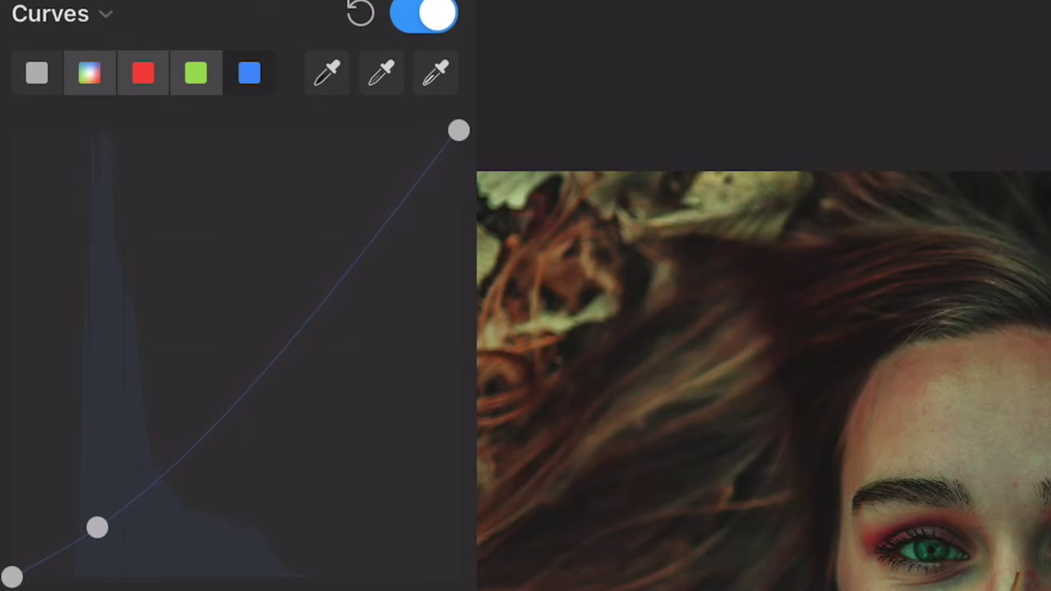
{"action": "left_click_drag", "start_coordinate": [219, 418], "coordinate": [210, 356]}
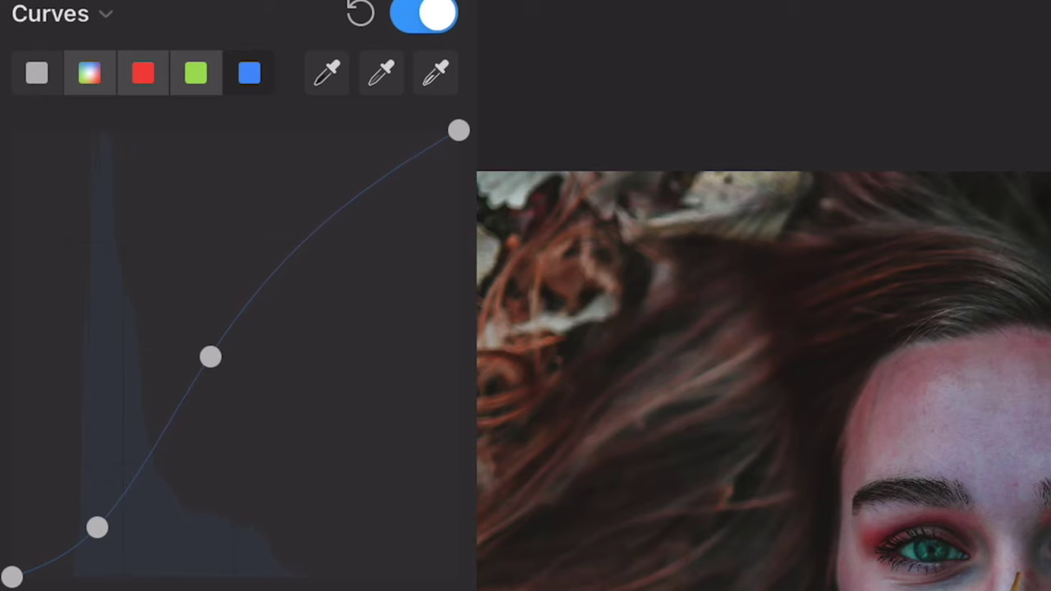
{"action": "left_click", "coordinate": [356, 203]}
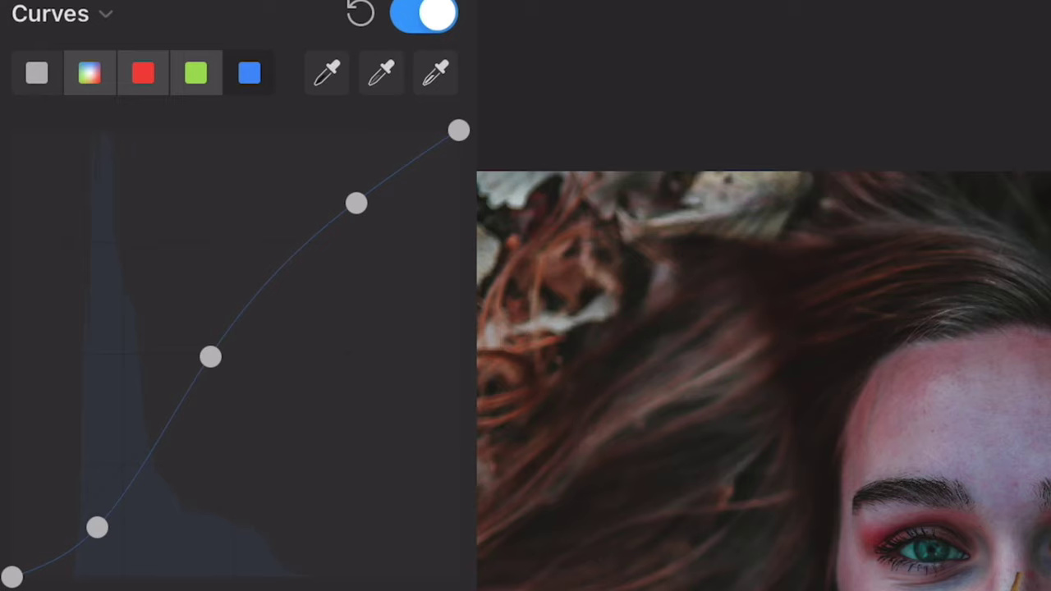
{"action": "left_click_drag", "start_coordinate": [355, 203], "coordinate": [356, 201]}
{"action": "left_click_drag", "start_coordinate": [210, 357], "coordinate": [213, 360]}
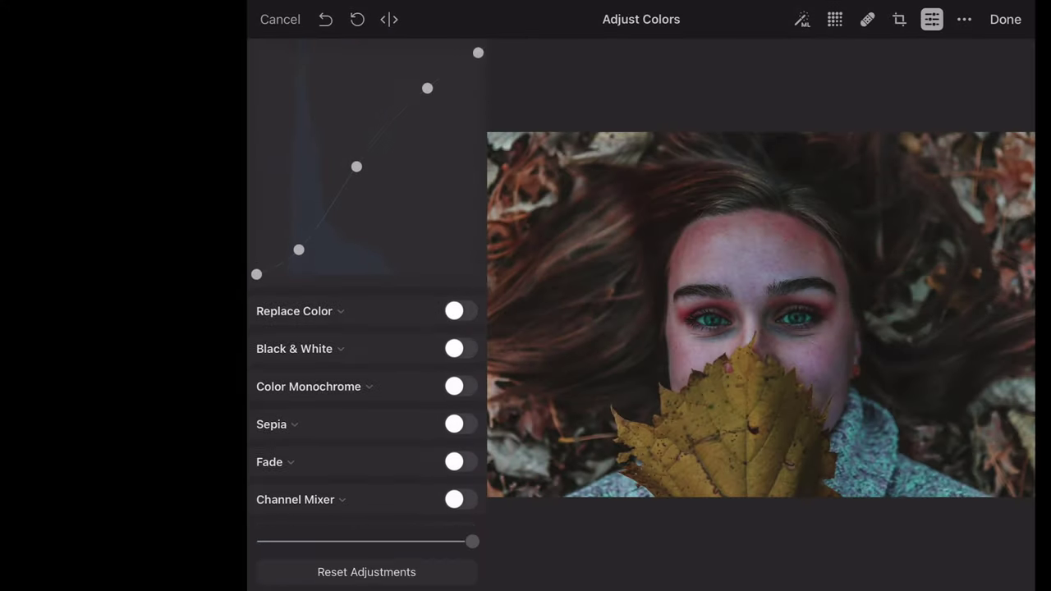
Turn on Fade at 40% intensity and enable the Vignette.
{"action": "scroll", "coordinate": [367, 329], "scroll_direction": "down", "scroll_amount": 5}
{"action": "left_click", "coordinate": [460, 306]}
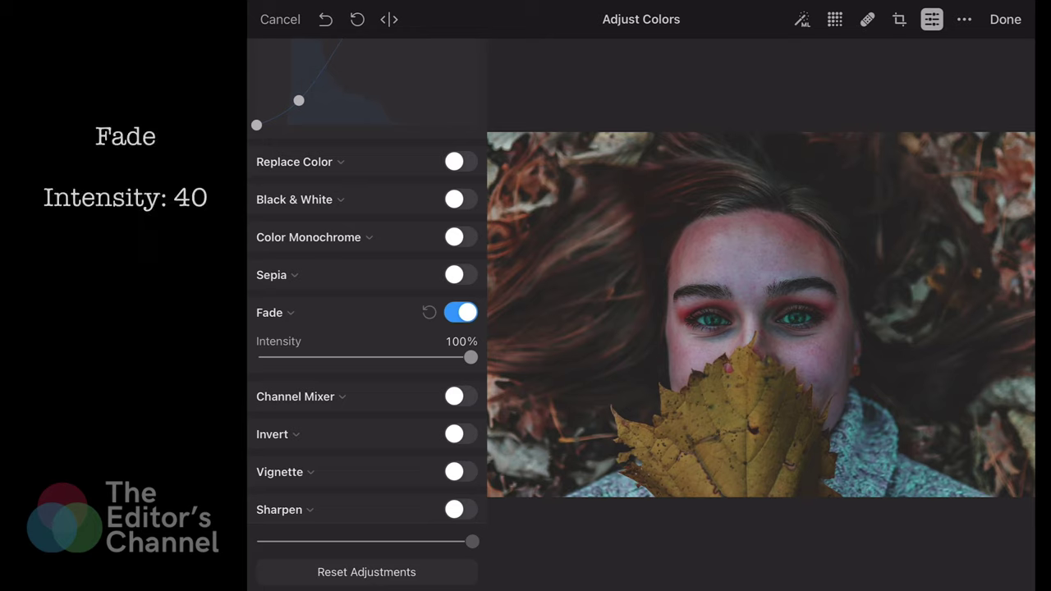
{"action": "left_click_drag", "start_coordinate": [470, 358], "coordinate": [345, 358]}
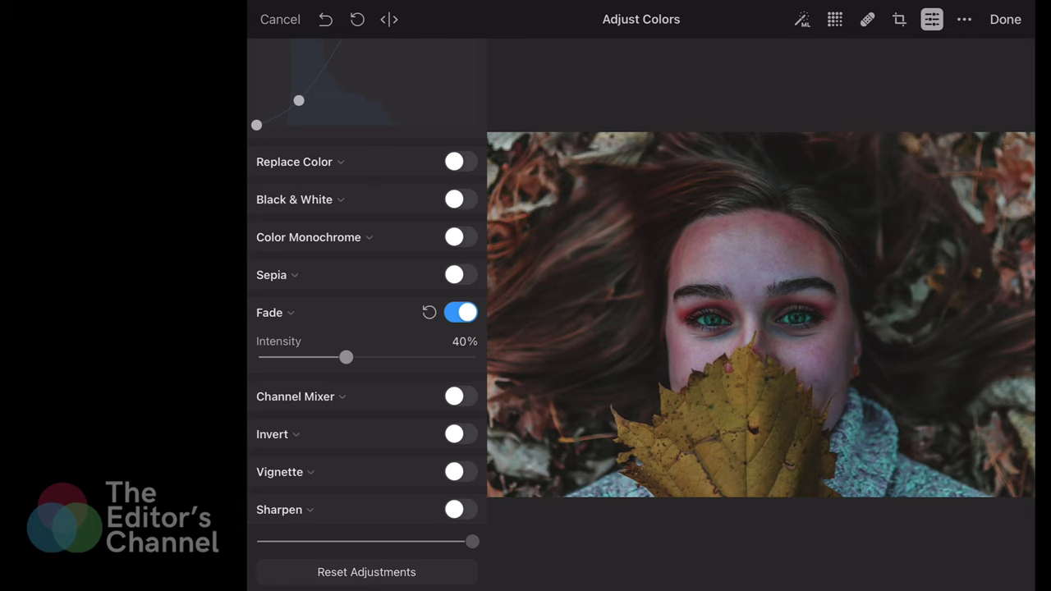
{"action": "left_click", "coordinate": [460, 471]}
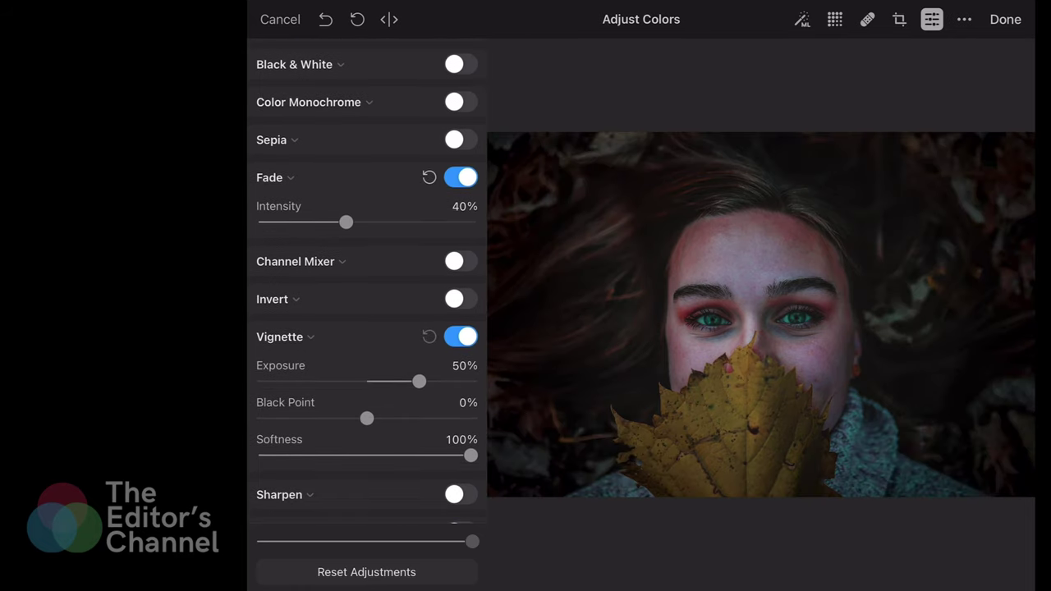
Lower Vignette Exposure to 20% and close the color adjustments to show the full photo.
{"action": "scroll", "coordinate": [366, 329], "scroll_direction": "down", "scroll_amount": 1}
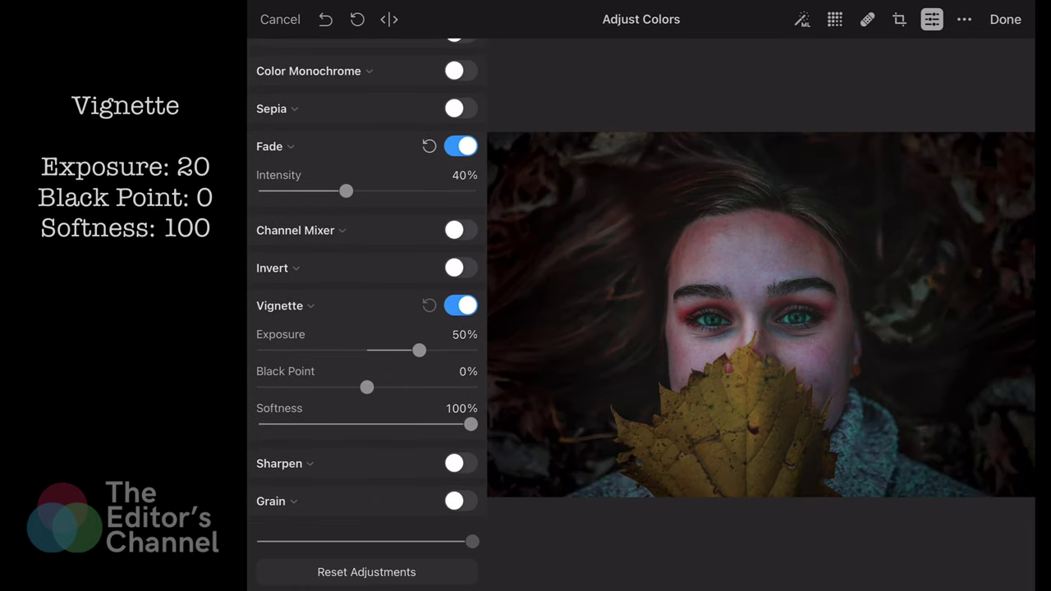
{"action": "left_click_drag", "start_coordinate": [419, 350], "coordinate": [388, 350]}
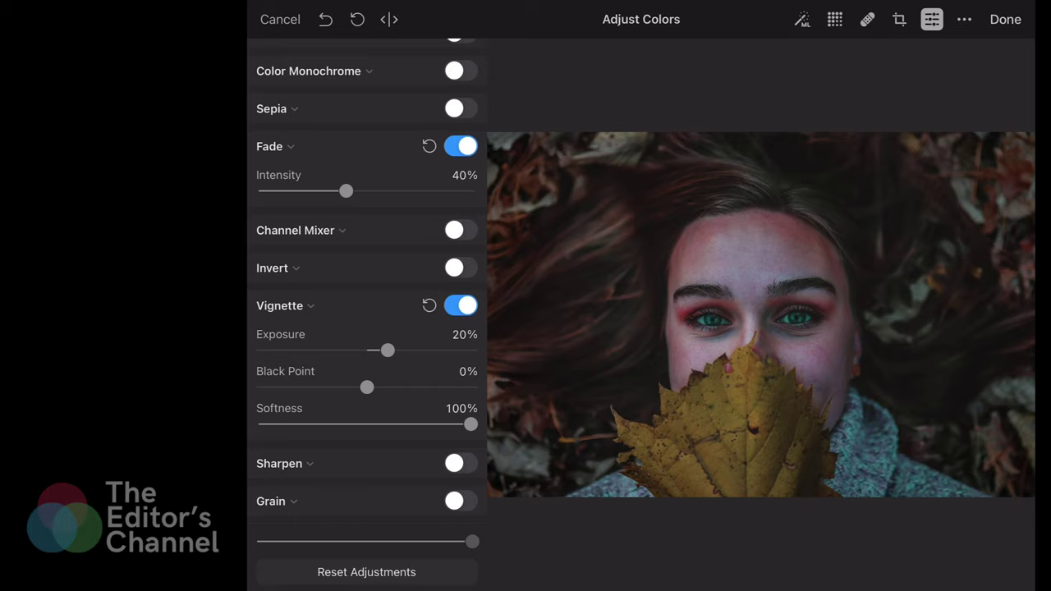
{"action": "left_click", "coordinate": [931, 19]}
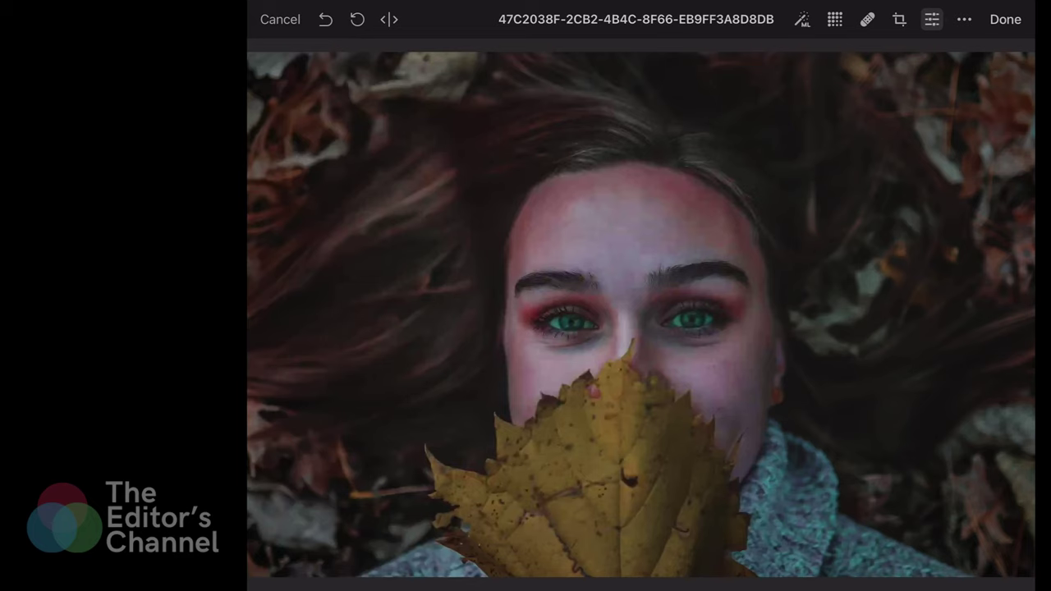
Compare before and after in split view, sweeping the divider across the portrait.
{"action": "left_click", "coordinate": [389, 18]}
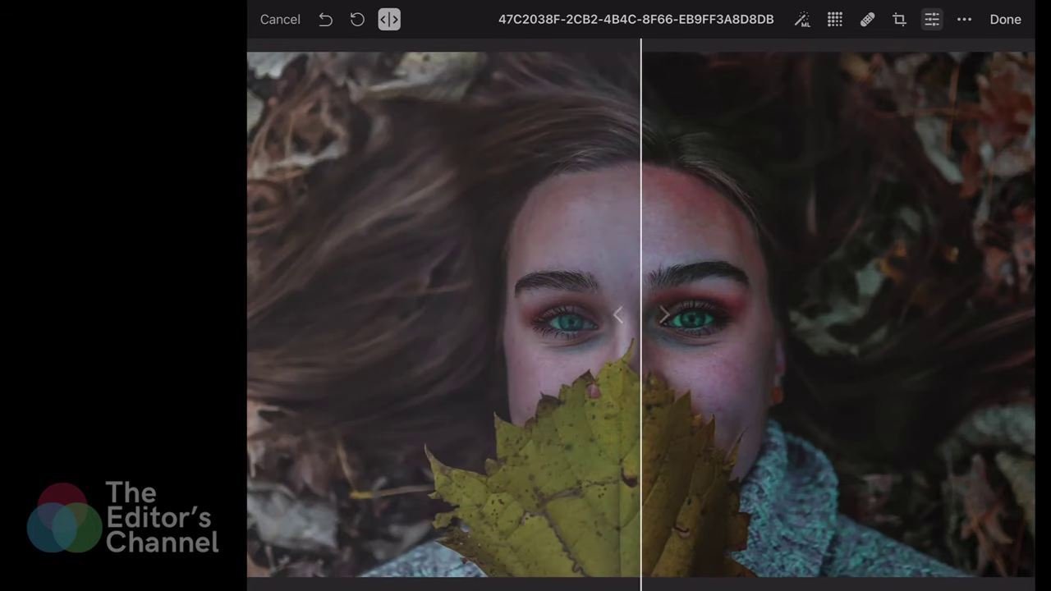
{"action": "mouse_move", "coordinate": [642, 315]}
{"action": "left_mouse_down"}
{"action": "mouse_move", "coordinate": [1034, 314]}
{"action": "mouse_move", "coordinate": [251, 315]}
{"action": "left_mouse_up"}
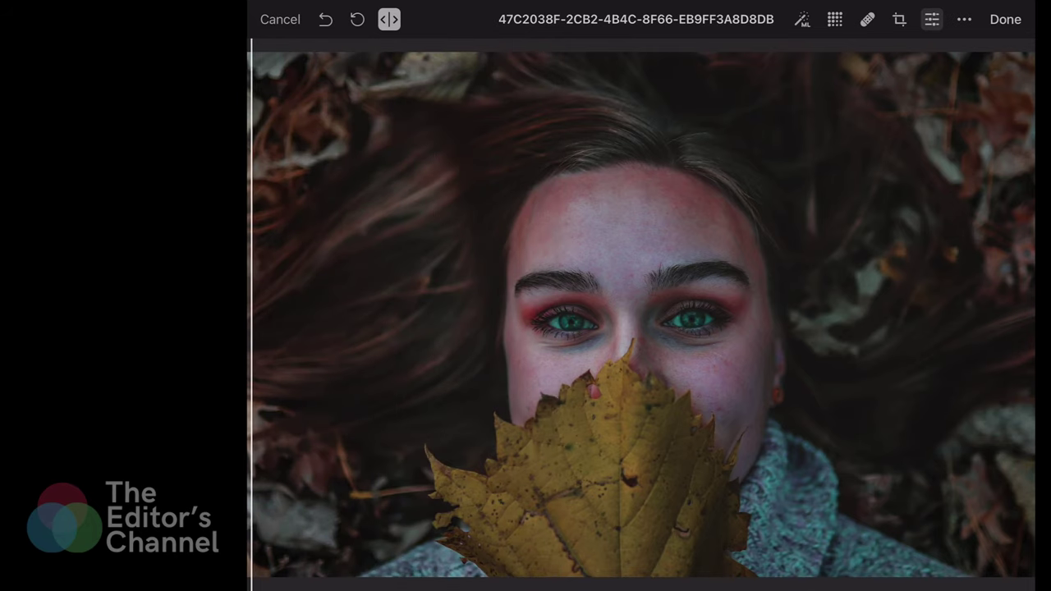